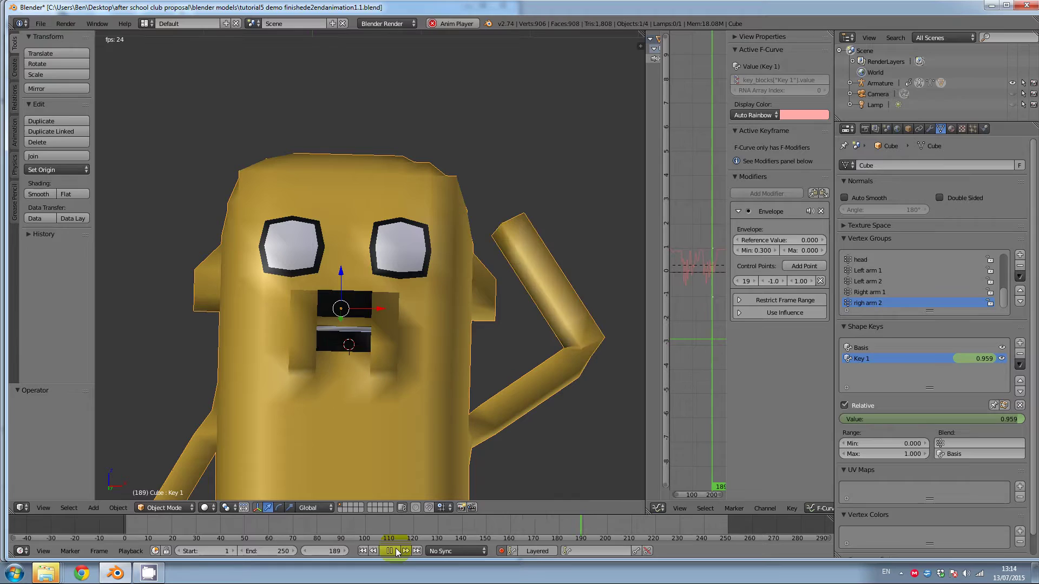
# Pause the lip-sync animation playback at frame 225.
pyautogui.click(396, 551)
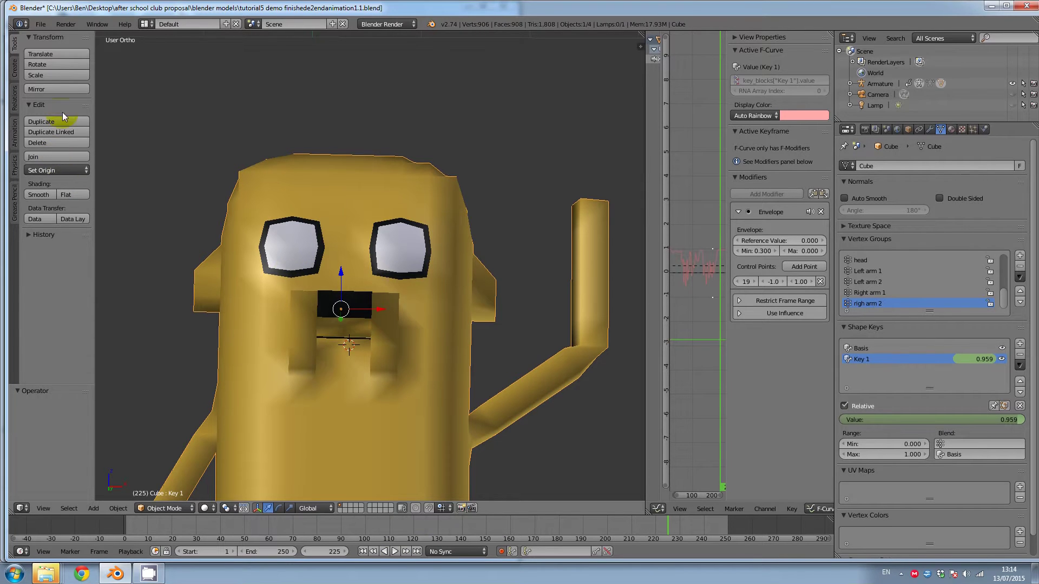
# Reopen the most recently saved character file.
pyautogui.click(41, 24)
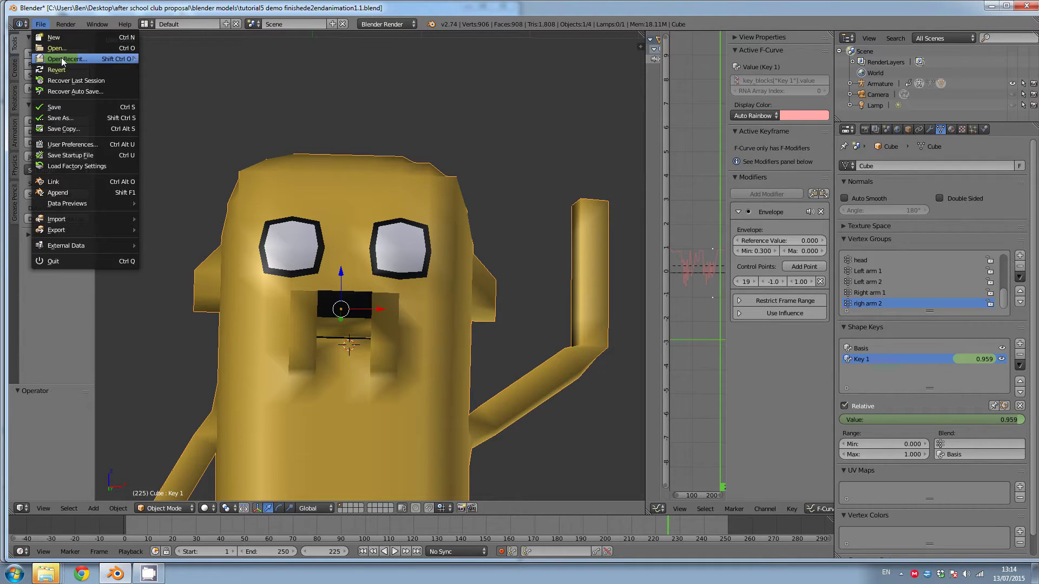
pyautogui.moveTo(60, 57)
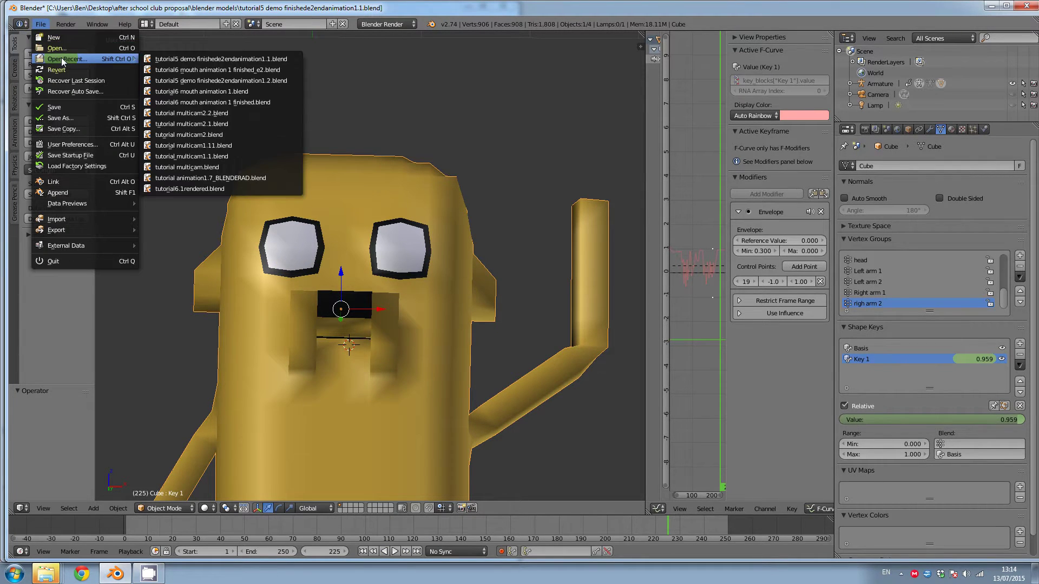
pyautogui.click(222, 60)
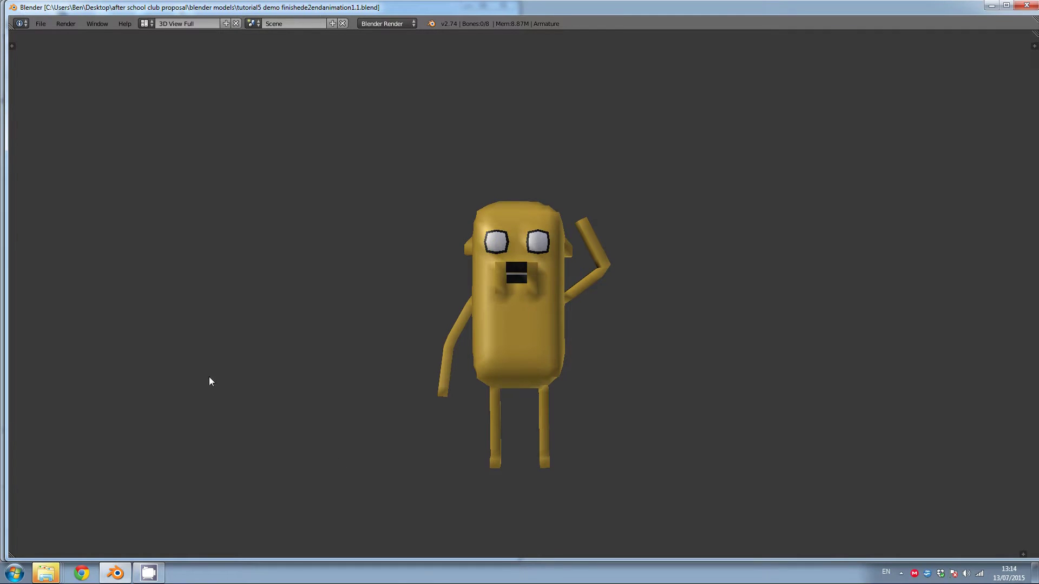
# Switch to the Default screen layout and scrub the timeline to frame 136.
pyautogui.click(146, 24)
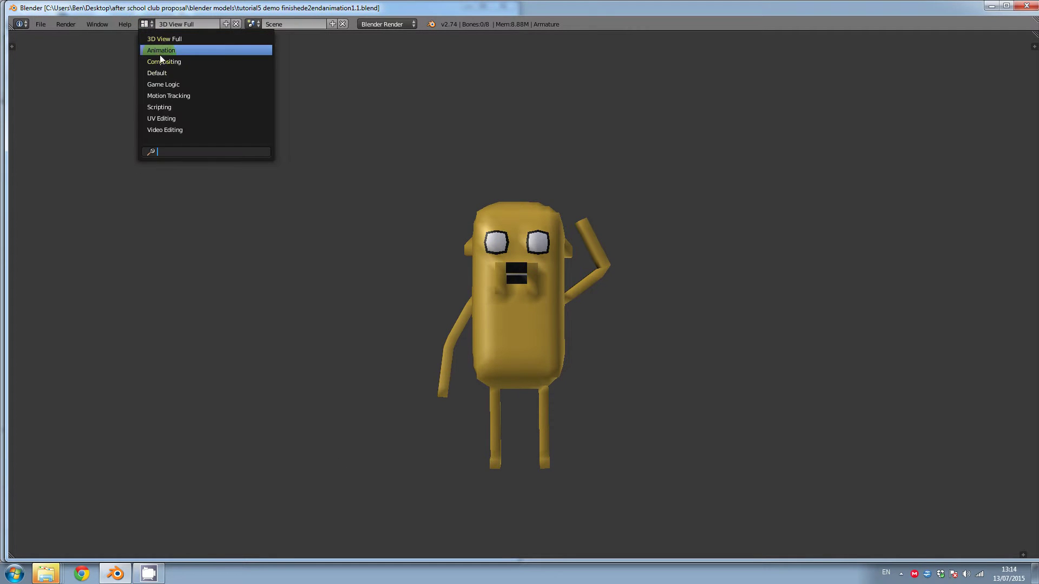
pyautogui.click(157, 73)
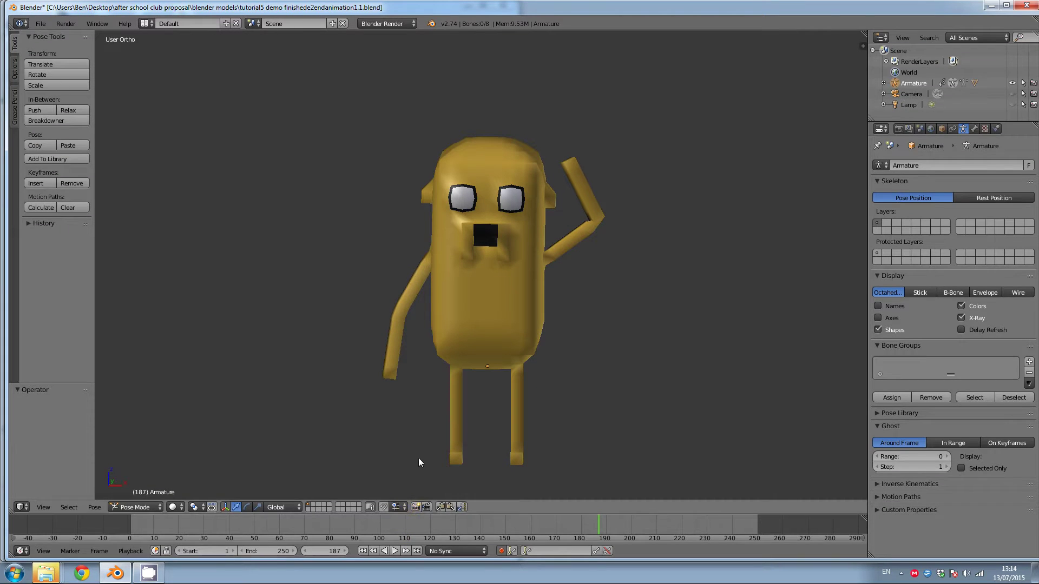
pyautogui.moveTo(316, 529); pyautogui.dragTo(469, 526)
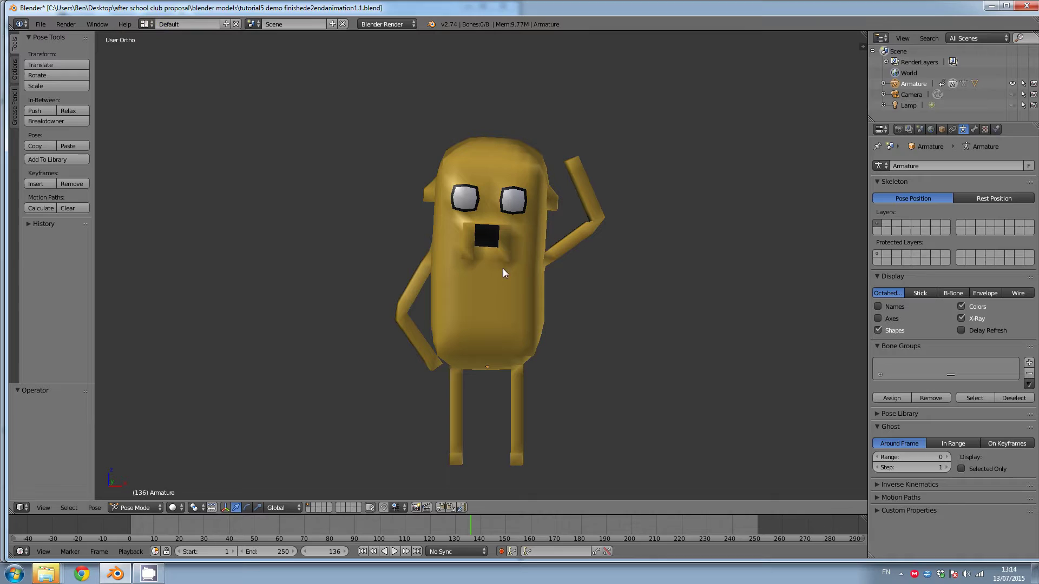
# In Object Mode, give the body mesh a Basis shape key plus a second key, Key 1.
pyautogui.click(139, 509)
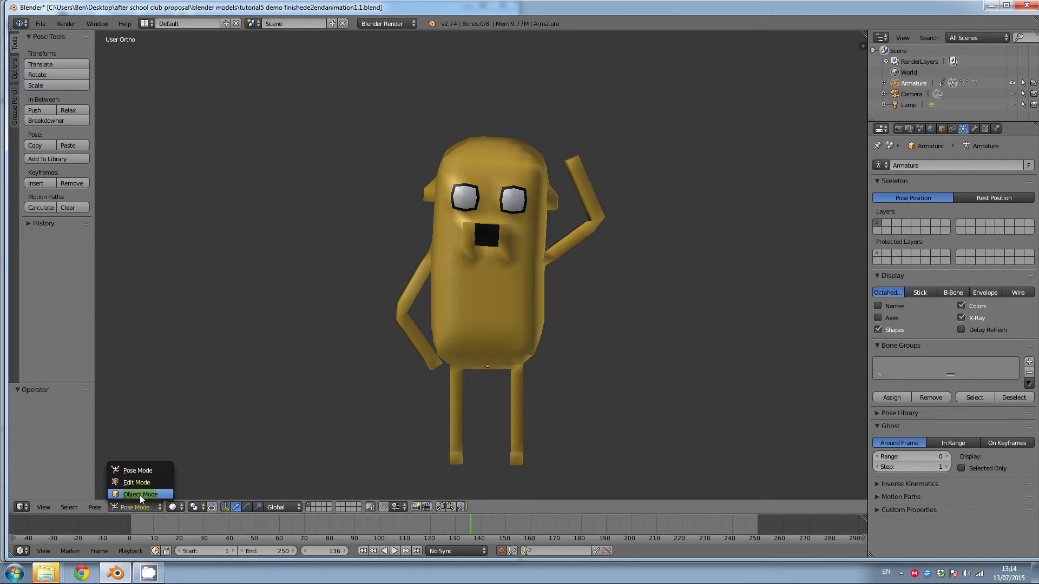
pyautogui.click(140, 495)
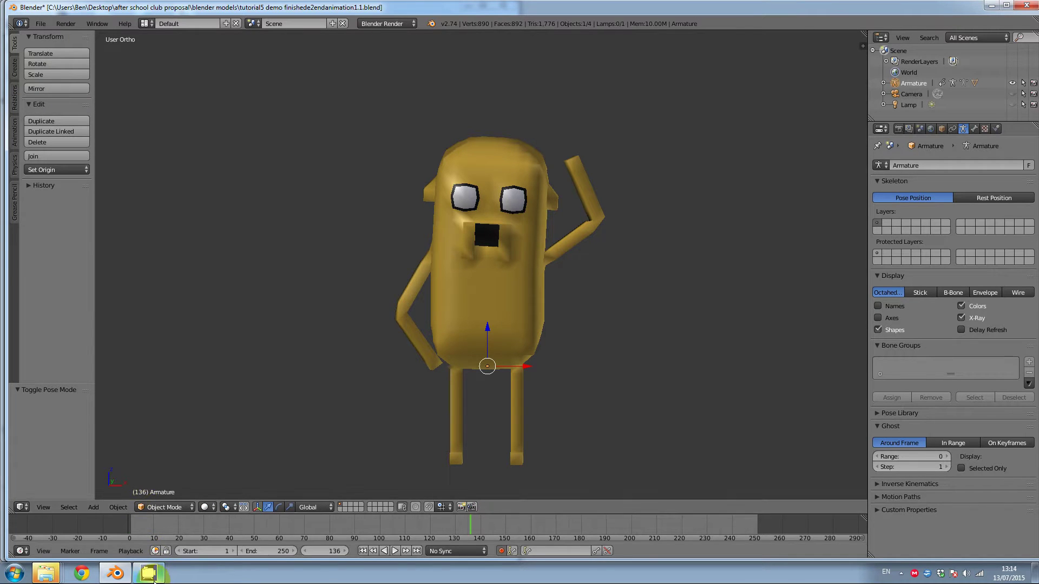
pyautogui.rightClick(481, 287)
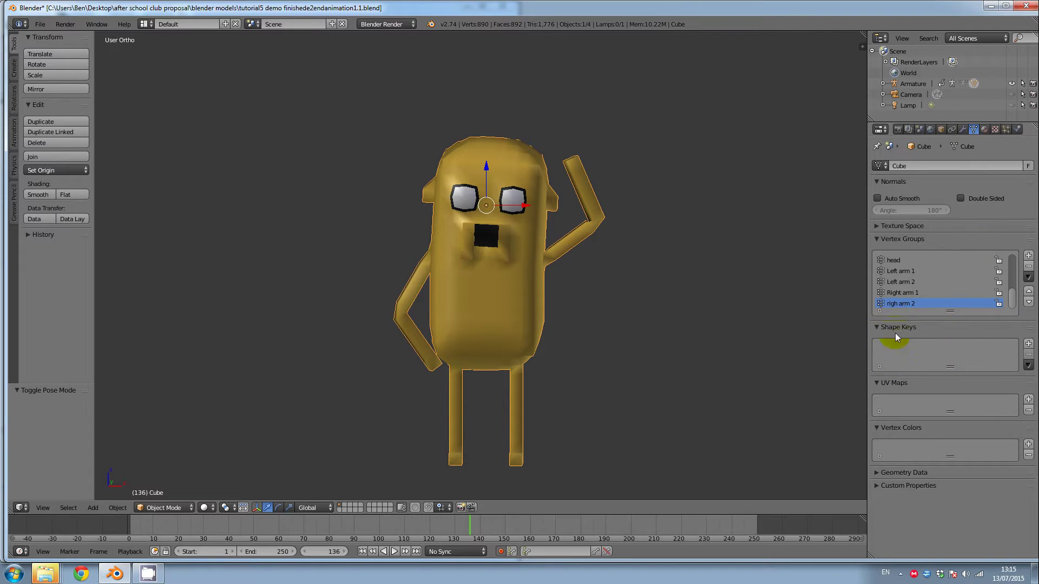
pyautogui.click(1028, 345)
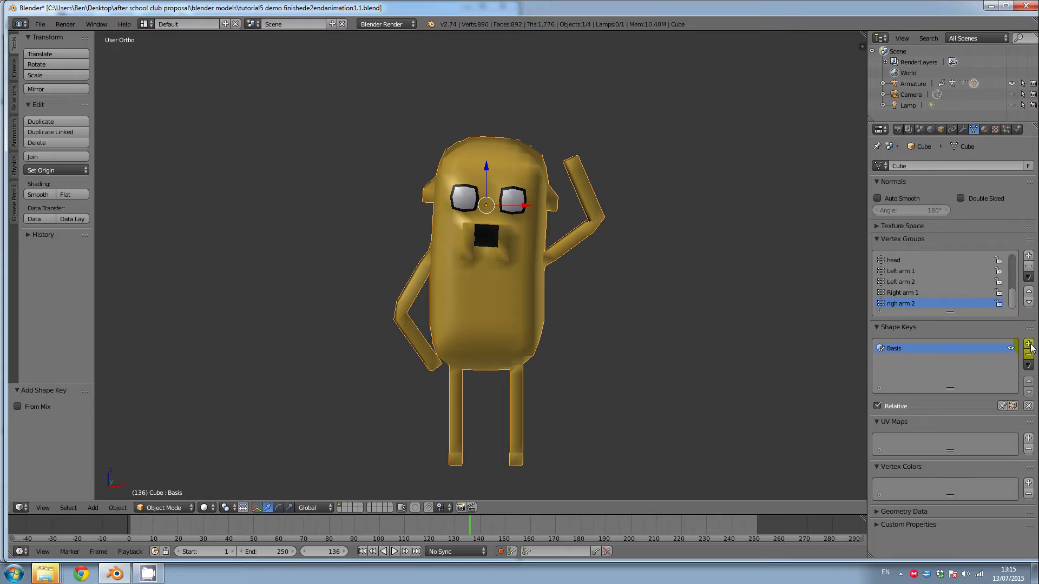
pyautogui.click(1030, 346)
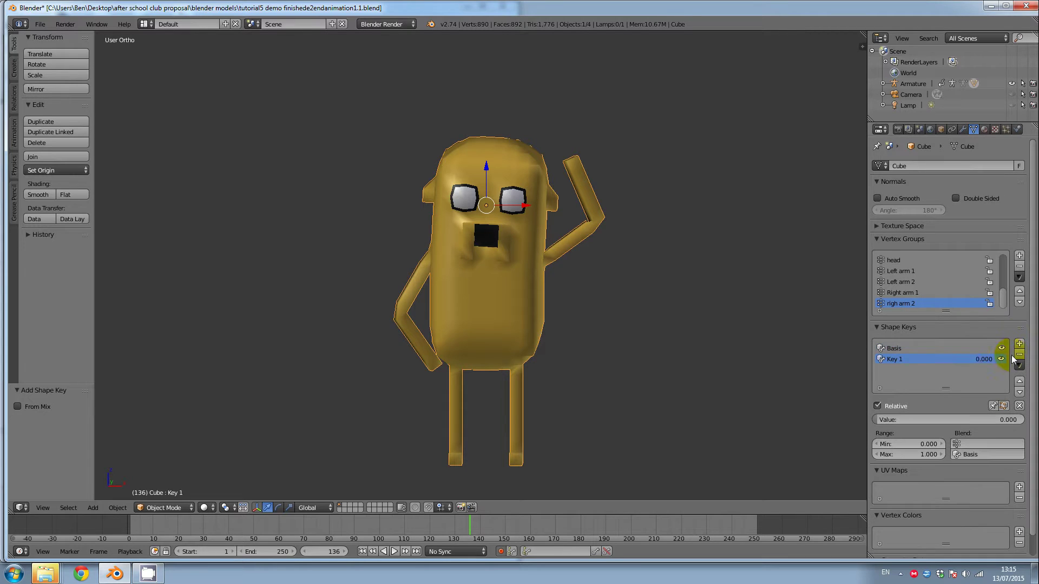
pyautogui.click(897, 359)
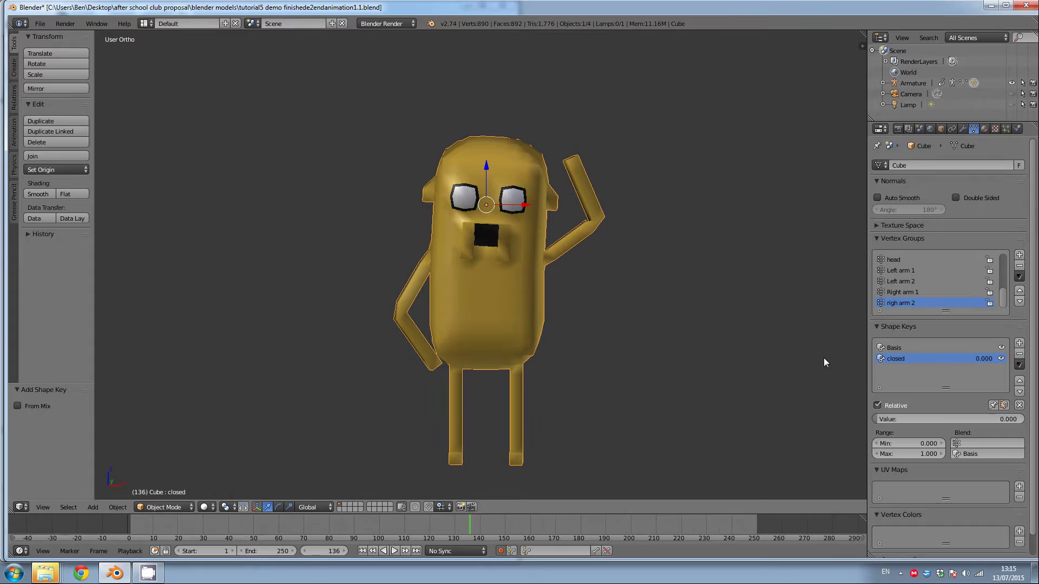
# Make the closed shape key active and enter Edit Mode.
pyautogui.click(898, 360)
pyautogui.click(177, 504)
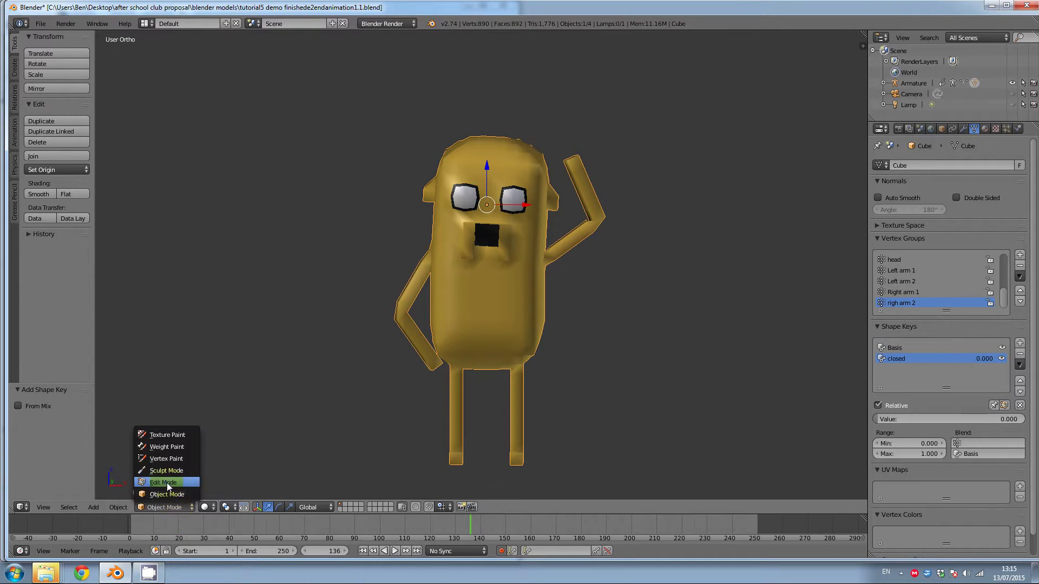
pyautogui.click(167, 482)
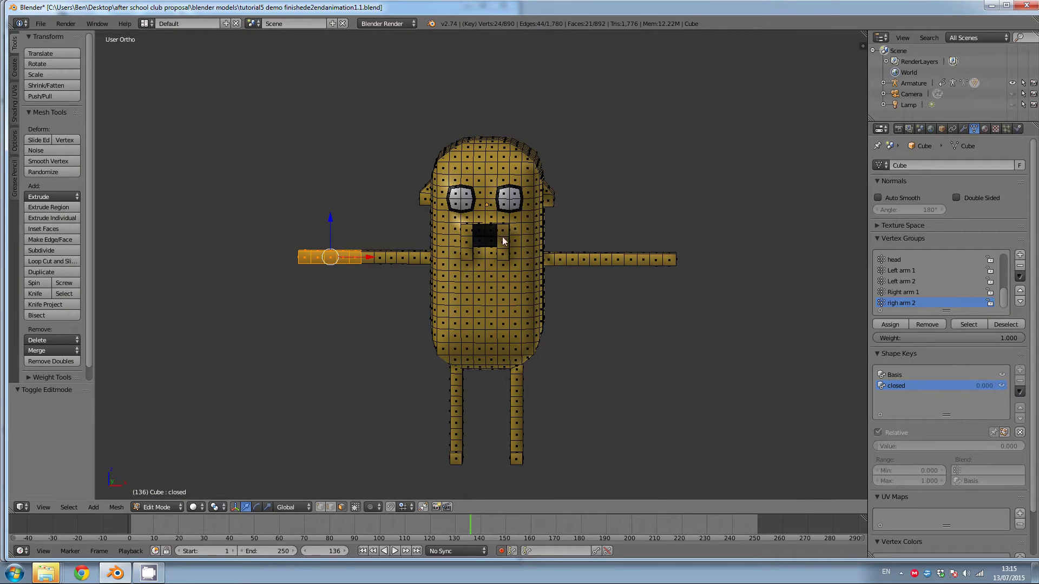
# Deselect everything and select the two thin faces along the mouth's bottom edge.
pyautogui.moveTo(506, 242)
pyautogui.mouseDown(button='middle')
pyautogui.moveTo(508, 204)
pyautogui.moveTo(491, 239)
pyautogui.mouseUp(button='middle')
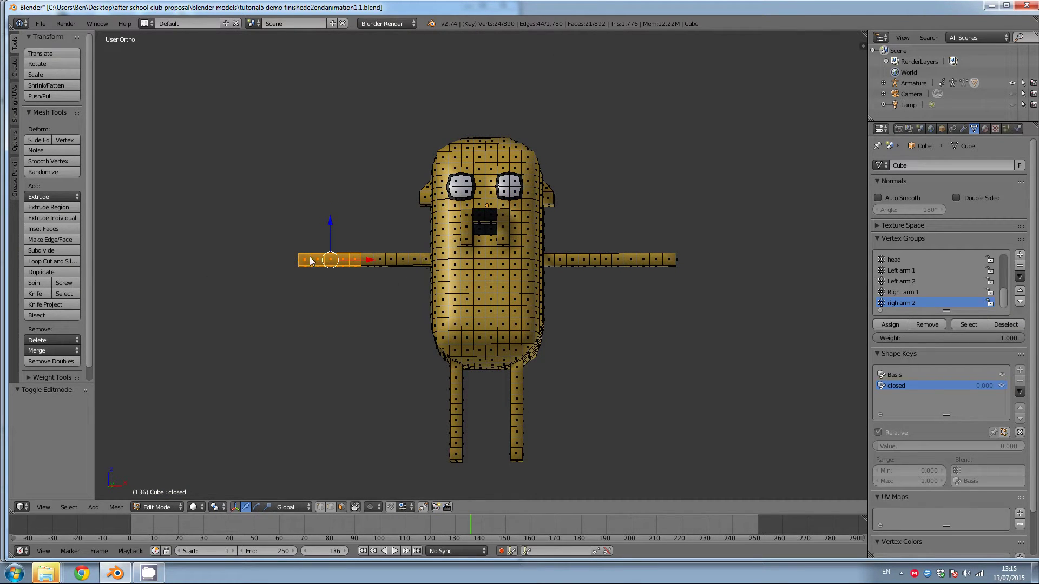
pyautogui.press('a')
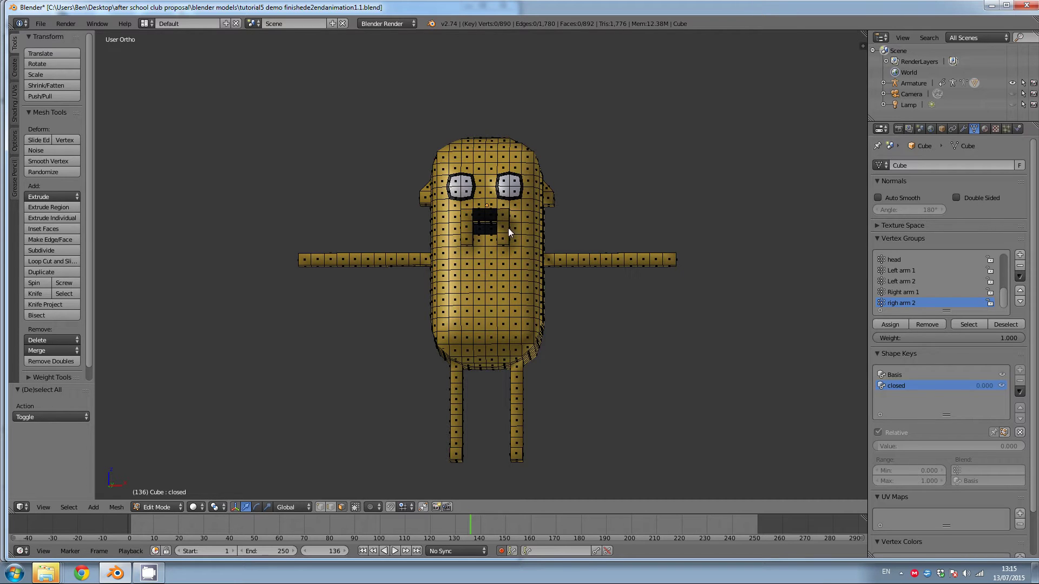
pyautogui.scroll(10, 495, 232)
pyautogui.scroll(-5, 502, 154)
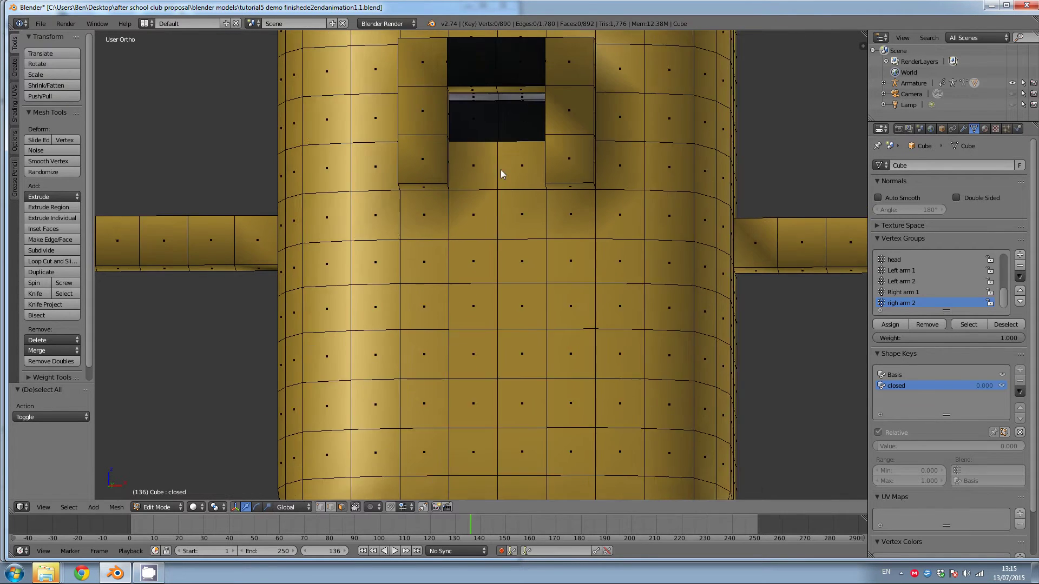
pyautogui.moveTo(487, 170); pyautogui.dragTo(486, 193, button='middle')
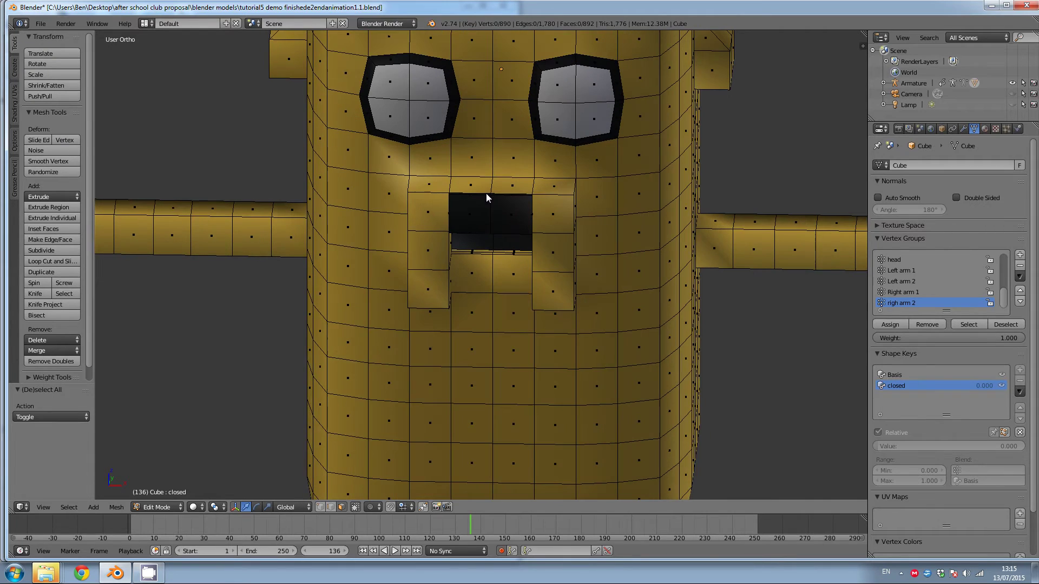
pyautogui.rightClick(480, 254)
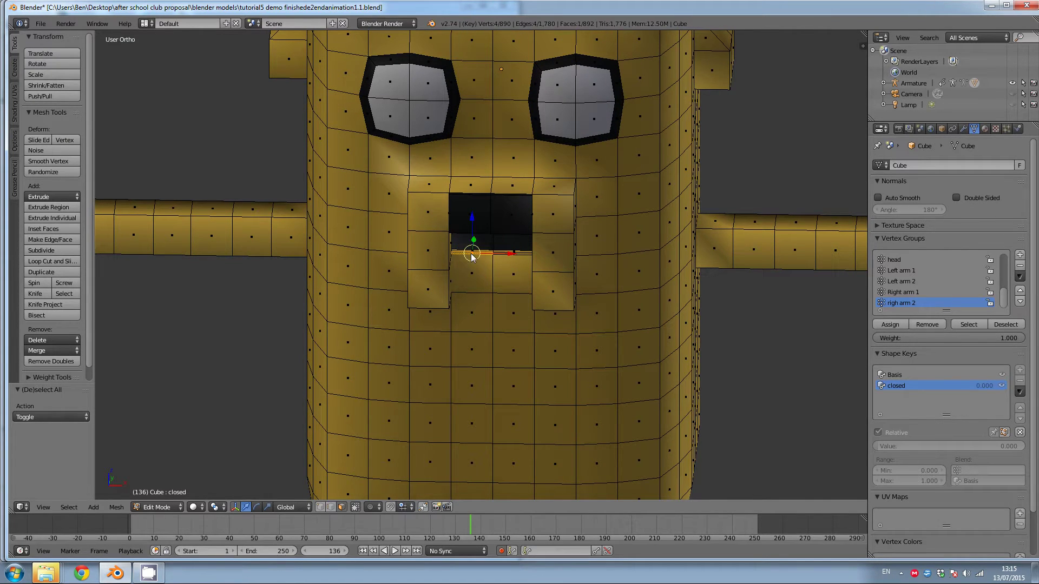
pyautogui.keyDown('shift'); pyautogui.rightClick(508, 256); pyautogui.keyUp('shift')
# Extrude the selected mouth-bottom faces 0.130 upward to partly close the mouth.
pyautogui.click(863, 48)
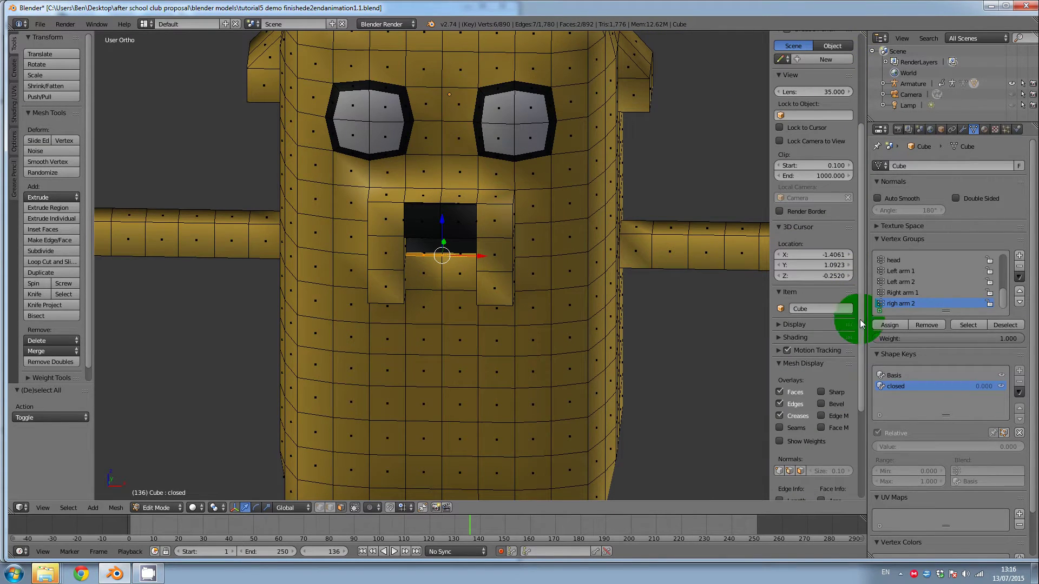
pyautogui.moveTo(859, 319); pyautogui.dragTo(860, 428)
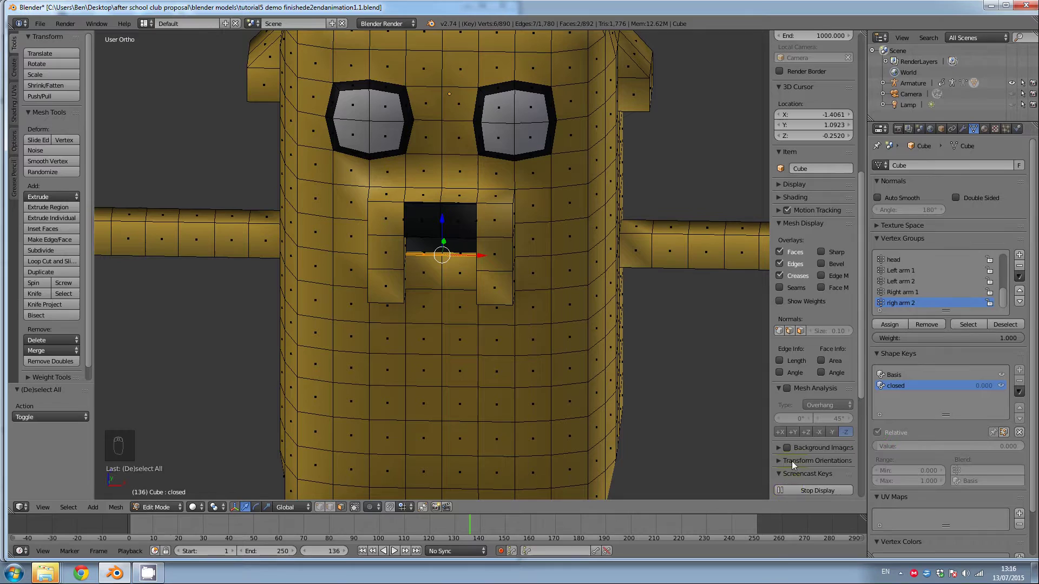
pyautogui.moveTo(770, 388); pyautogui.dragTo(858, 372)
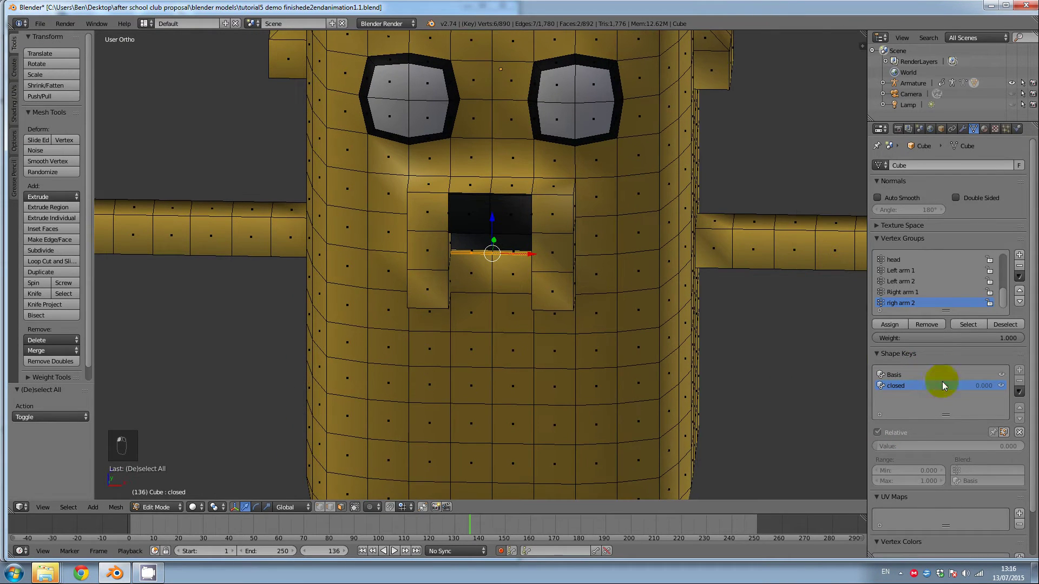
pyautogui.moveTo(473, 255); pyautogui.dragTo(489, 217, button='middle')
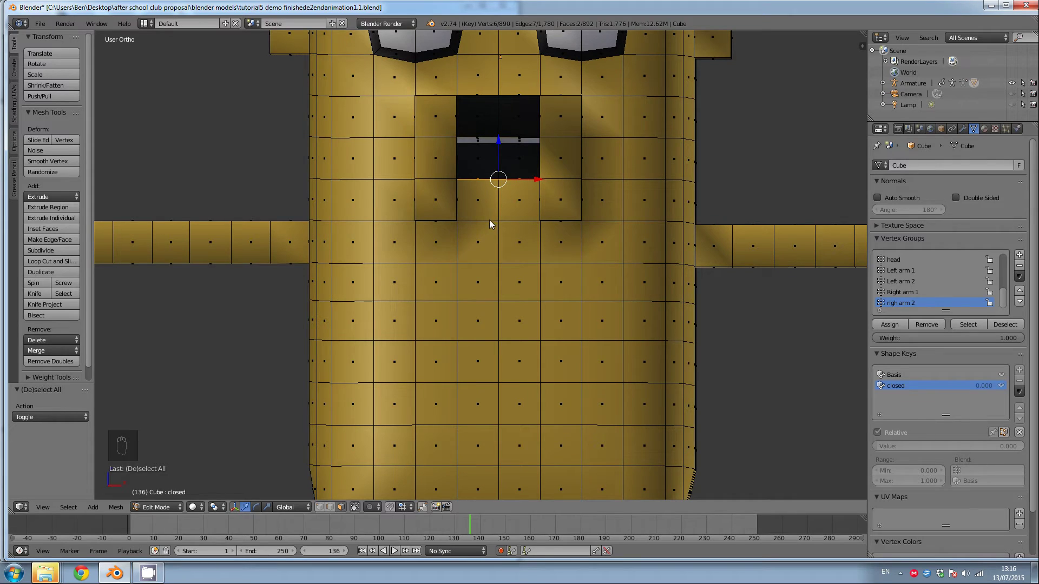
pyautogui.press('e')
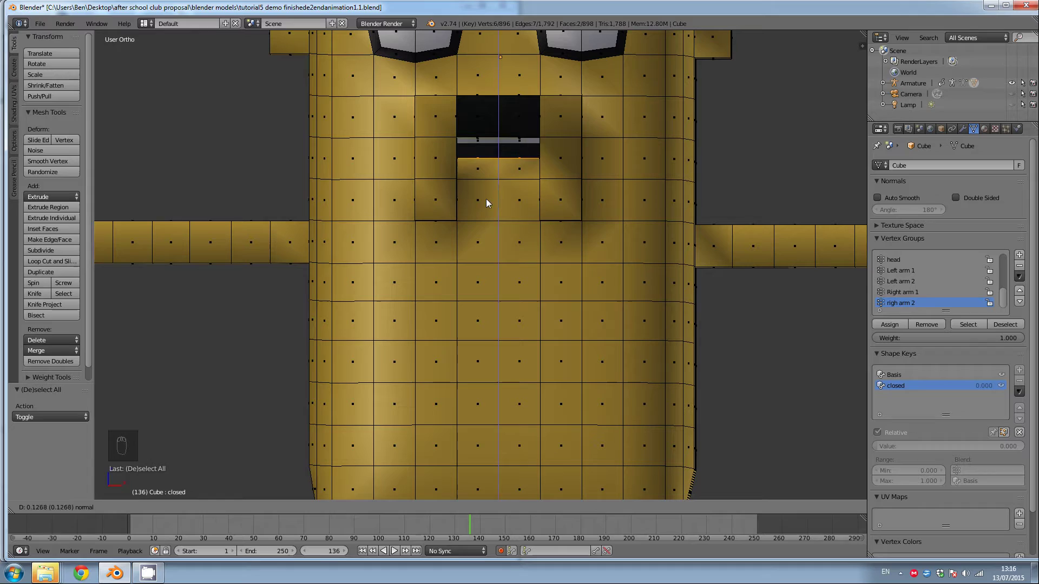
pyautogui.click(486, 199)
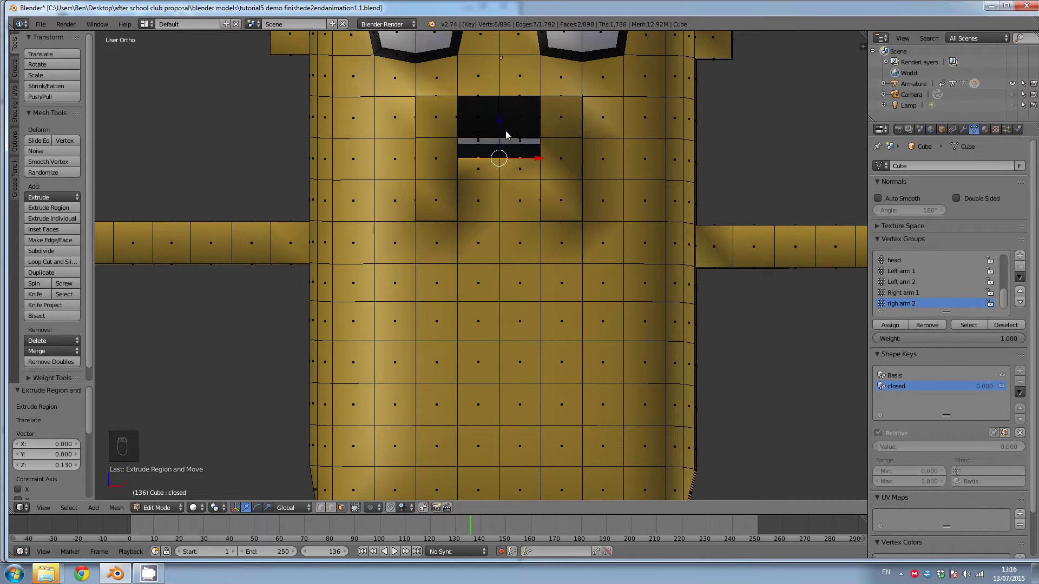
# Select the two inner mouth faces and extrude them -0.104 on Z into the head.
pyautogui.moveTo(496, 162); pyautogui.dragTo(495, 123, button='middle')
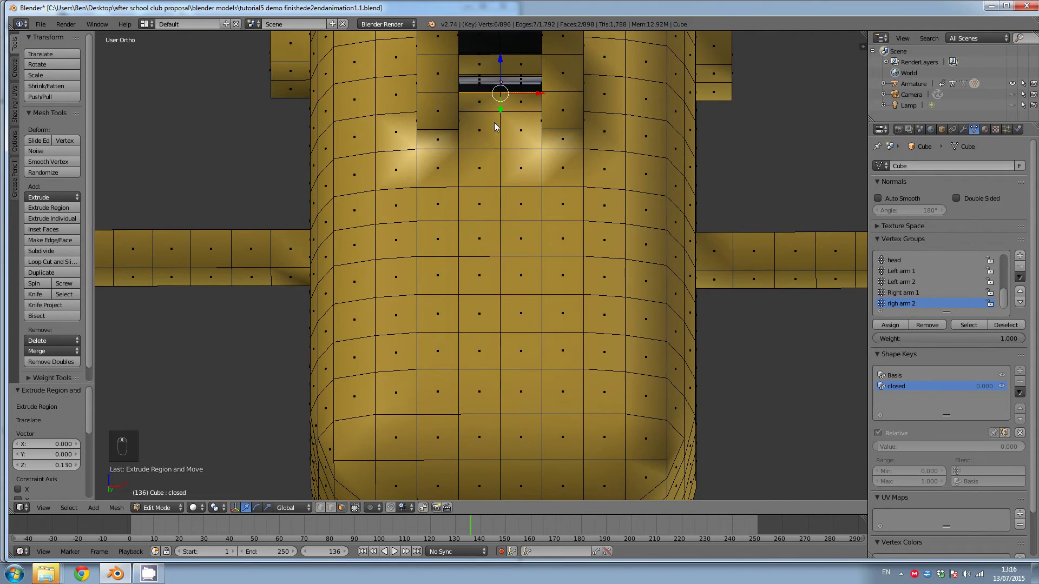
pyautogui.rightClick(488, 79)
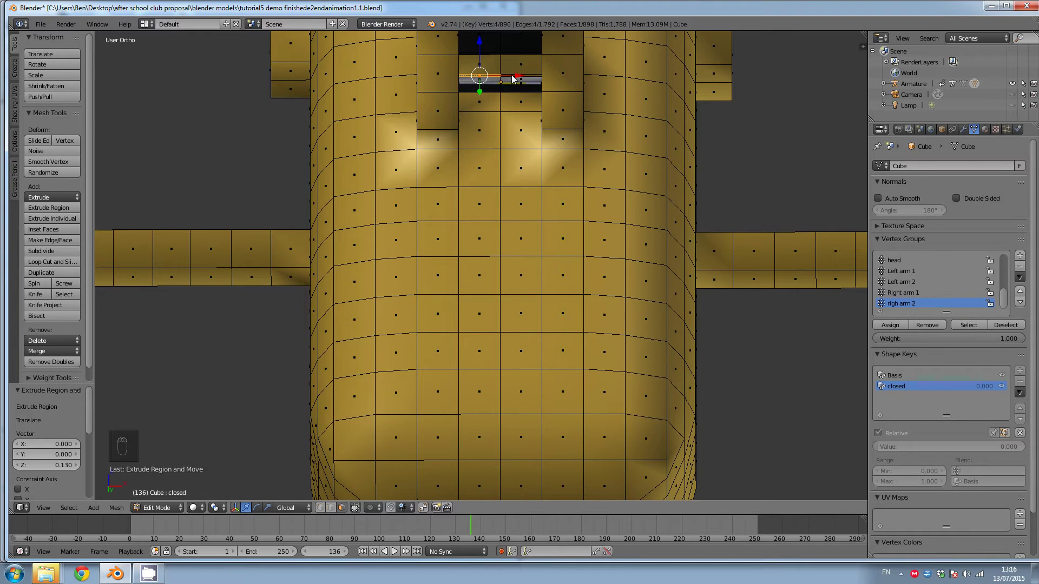
pyautogui.keyDown('shift'); pyautogui.rightClick(513, 79); pyautogui.keyUp('shift')
pyautogui.moveTo(512, 85); pyautogui.dragTo(512, 115, button='middle')
pyautogui.press('e')
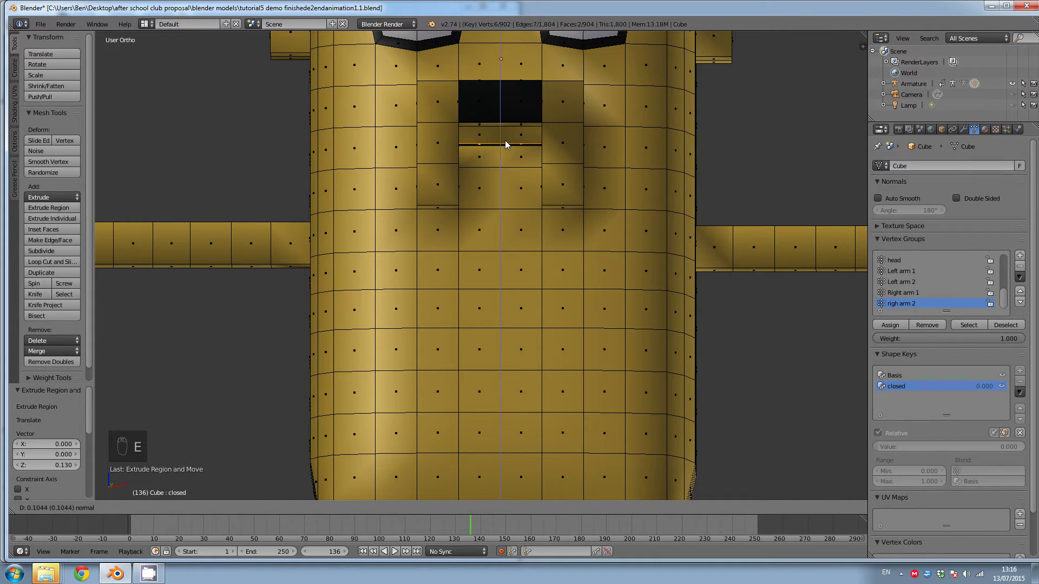
pyautogui.click(505, 141)
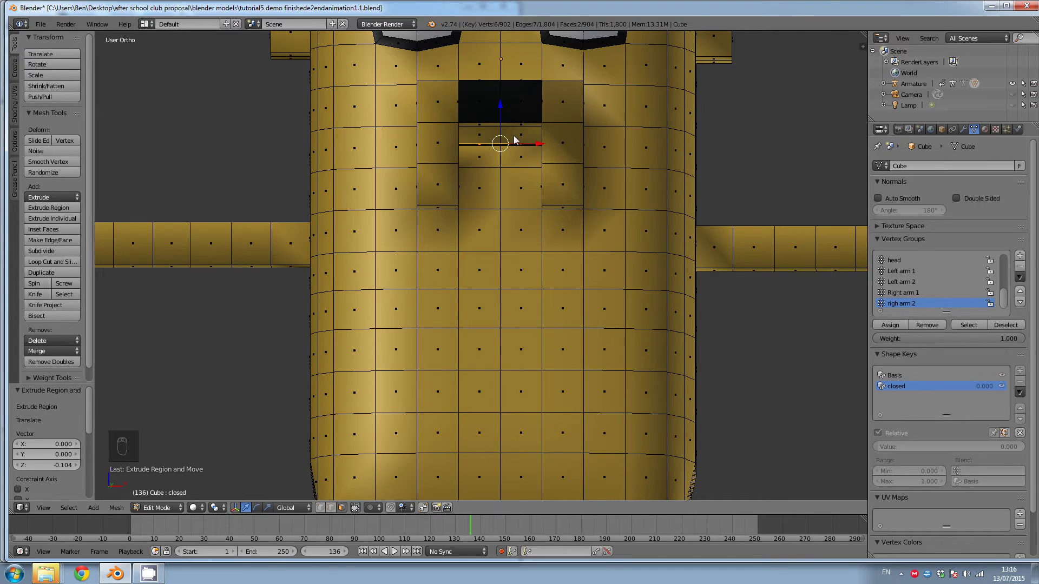
pyautogui.moveTo(512, 139); pyautogui.dragTo(522, 223, button='middle')
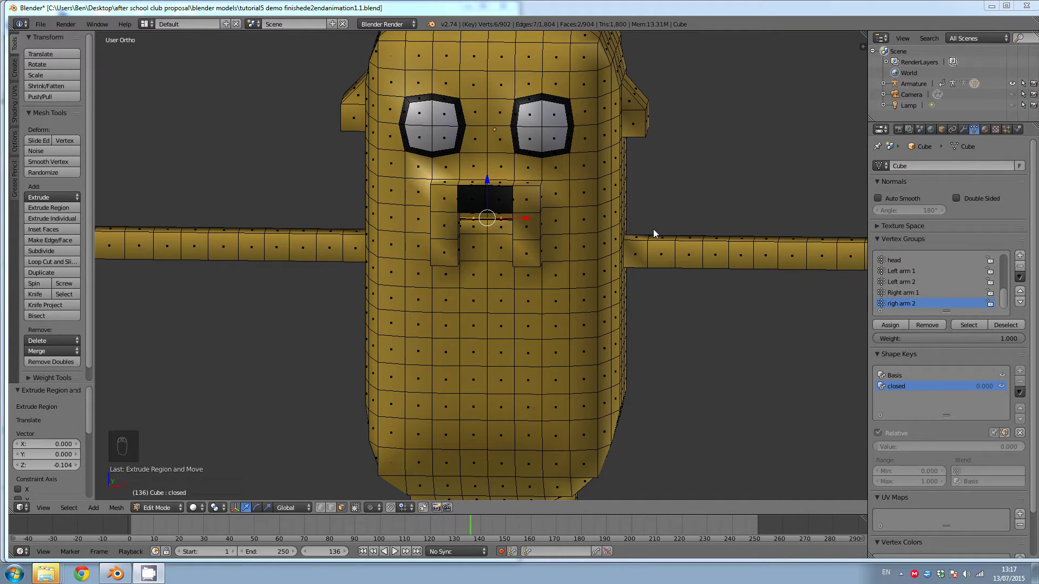
# Return to Object Mode and test the closed slider at 1.000, then reset it to 0.000.
pyautogui.click(174, 510)
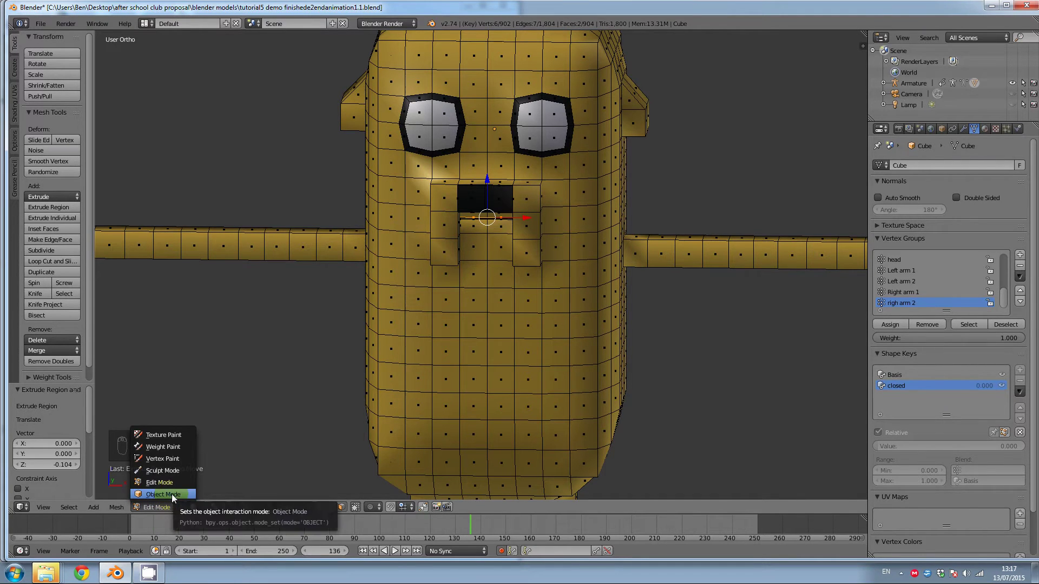
pyautogui.click(171, 494)
pyautogui.moveTo(736, 274)
pyautogui.mouseDown(button='middle')
pyautogui.moveTo(732, 253)
pyautogui.moveTo(740, 257)
pyautogui.mouseUp(button='middle')
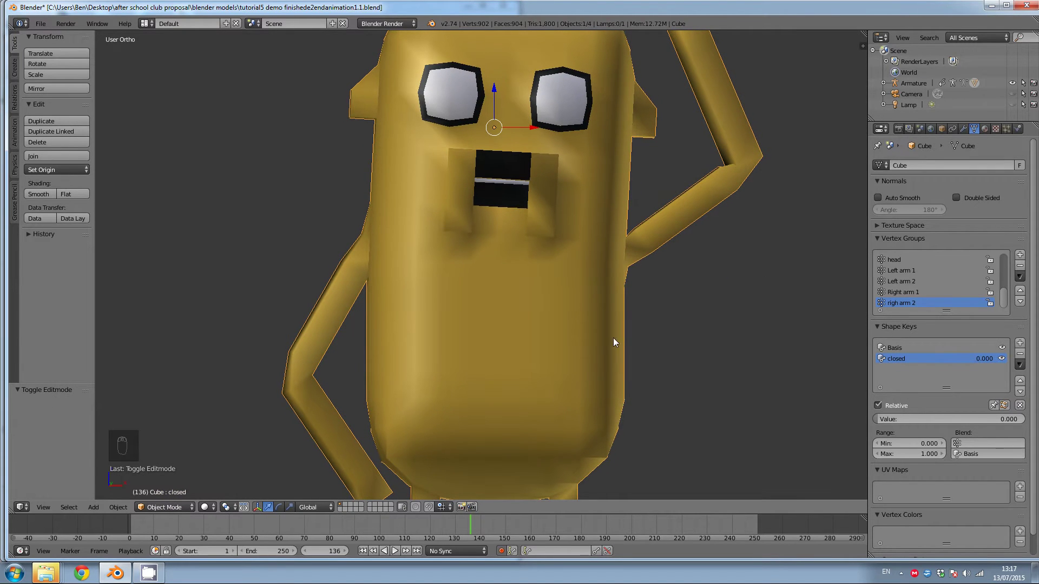
pyautogui.click(889, 382)
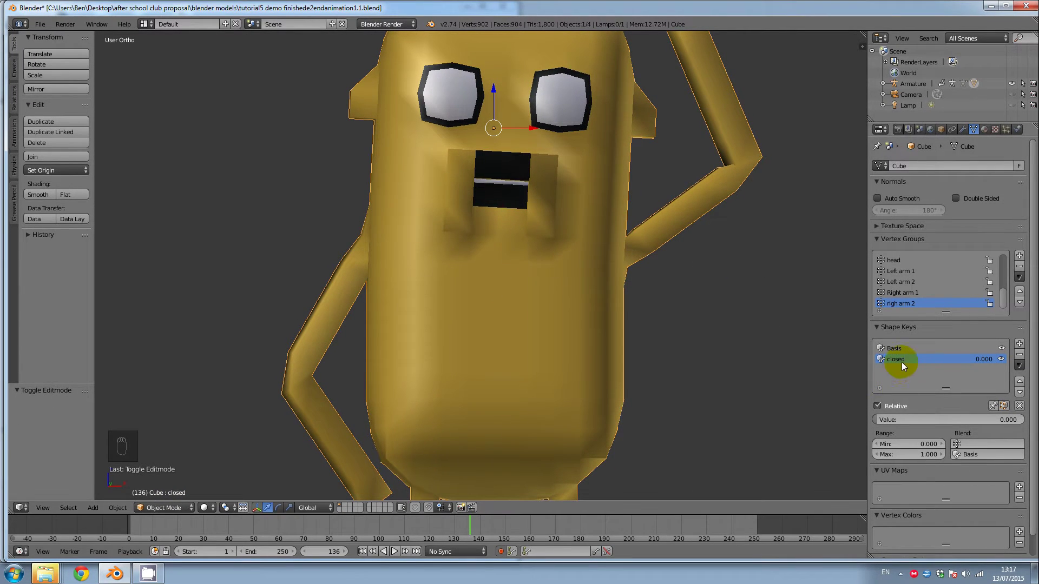
pyautogui.click(894, 420)
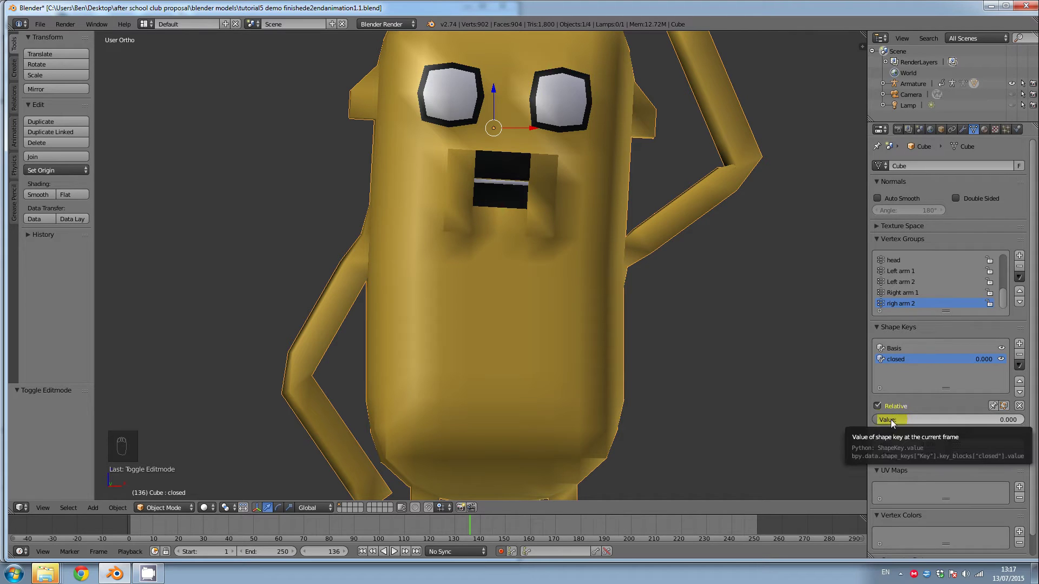
pyautogui.moveTo(894, 420)
pyautogui.mouseDown()
pyautogui.moveTo(11, 413)
pyautogui.moveTo(910, 428)
pyautogui.moveTo(890, 411)
pyautogui.mouseUp()
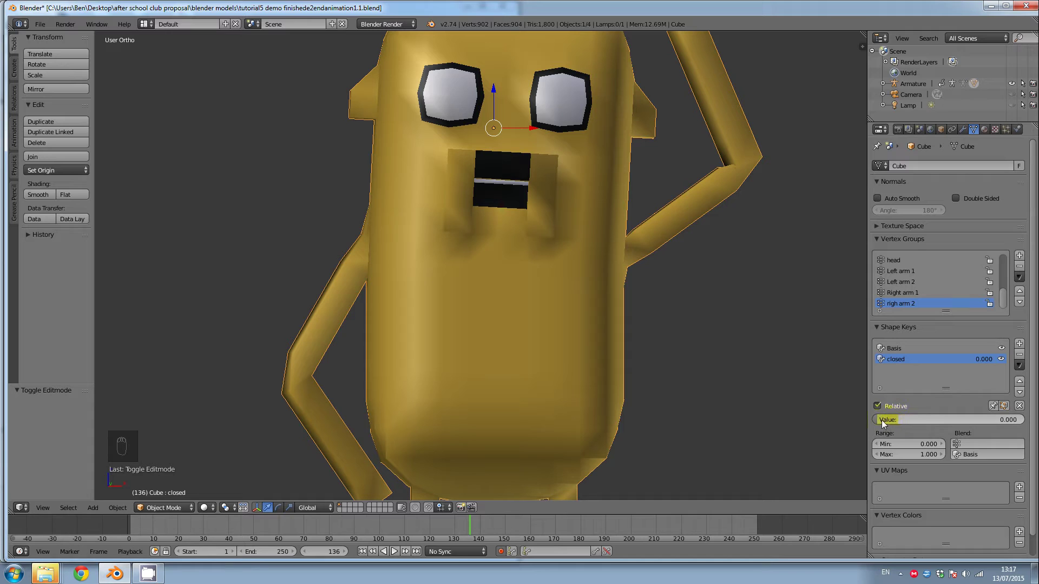
pyautogui.moveTo(881, 420); pyautogui.dragTo(927, 419)
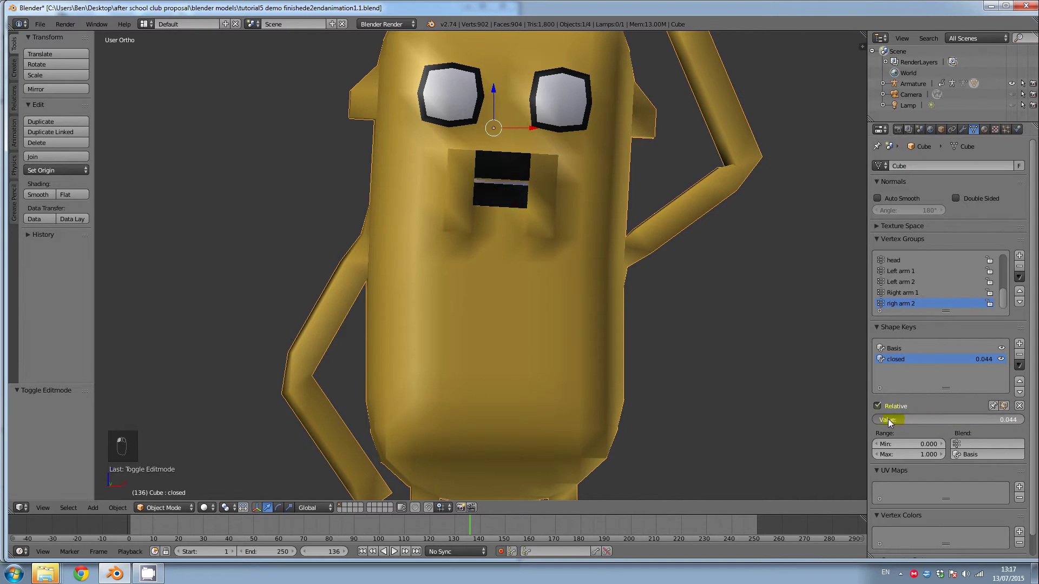
pyautogui.moveTo(888, 419); pyautogui.dragTo(14, 427)
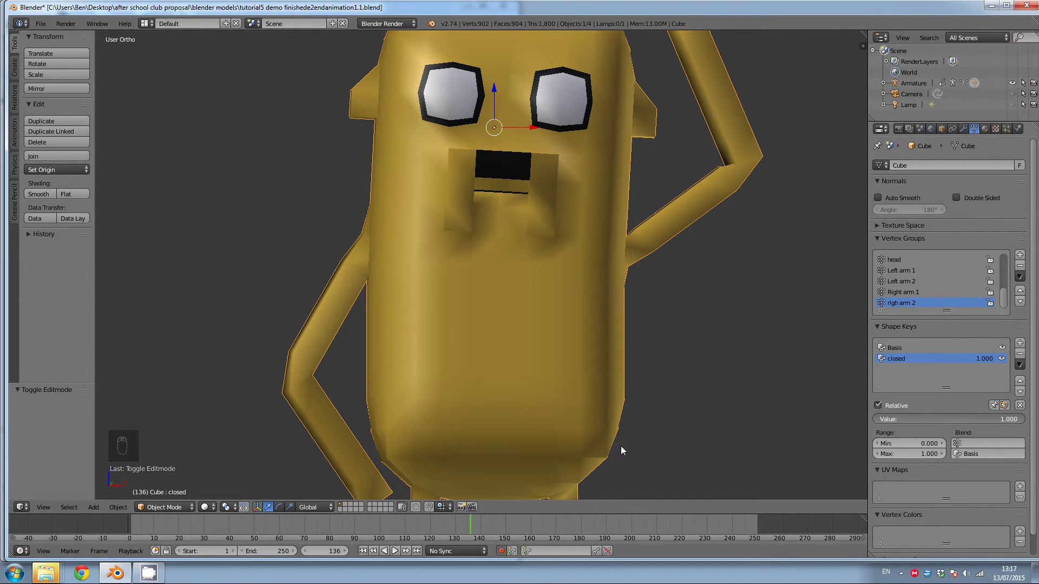
pyautogui.moveTo(896, 425); pyautogui.dragTo(717, 436)
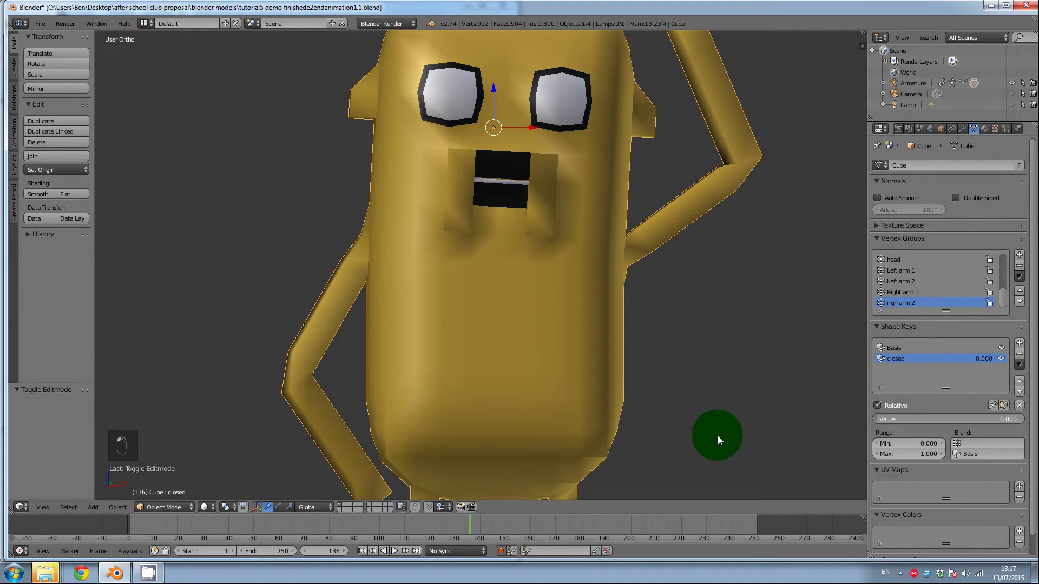
pyautogui.moveTo(911, 418); pyautogui.dragTo(898, 420)
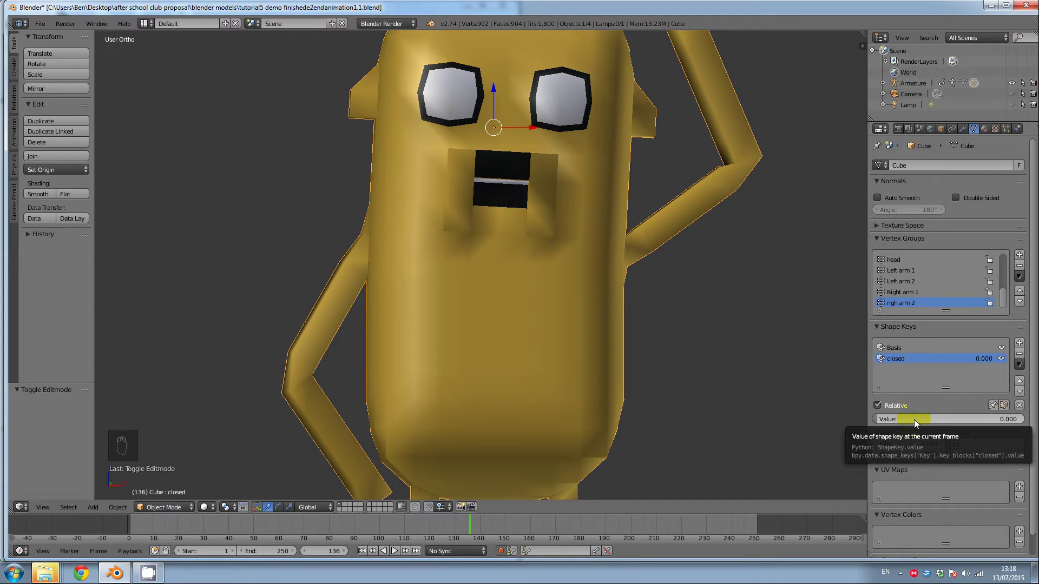
# Keyframe the closed shape key at 0.000 on frame 1.
pyautogui.press('i')
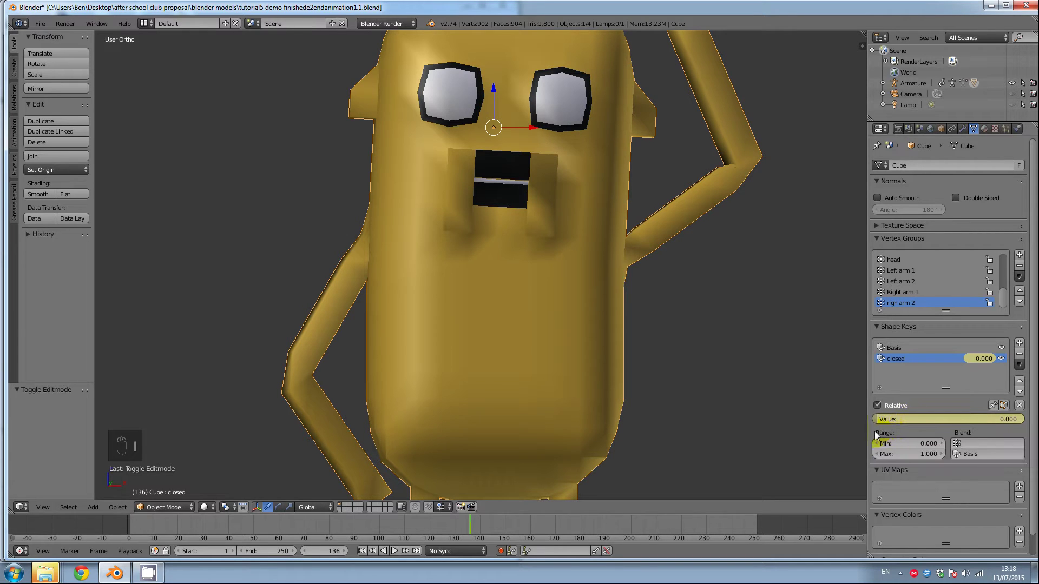
pyautogui.click(879, 11)
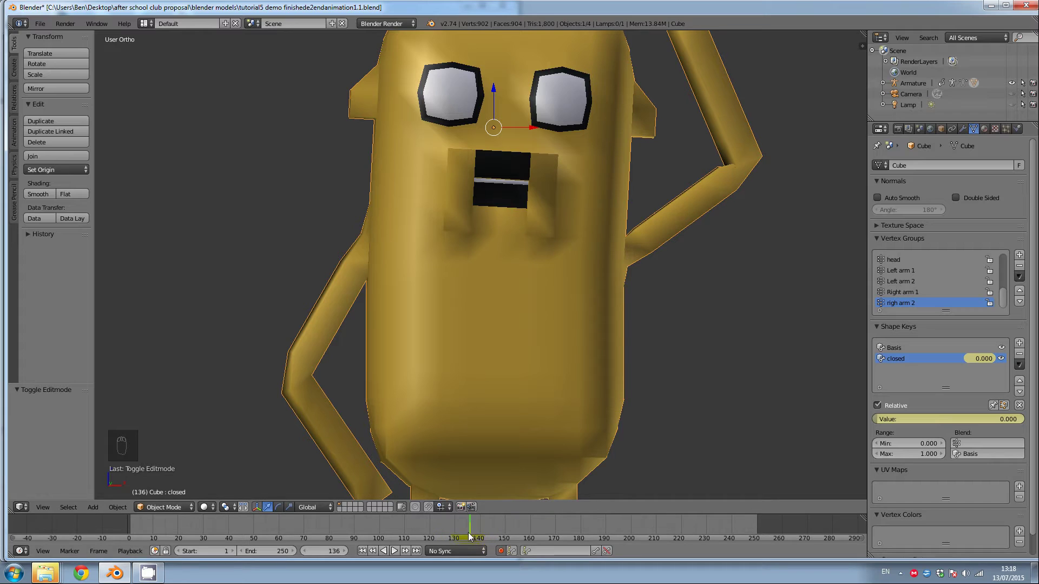
pyautogui.hotkey('ctrl', 'z')
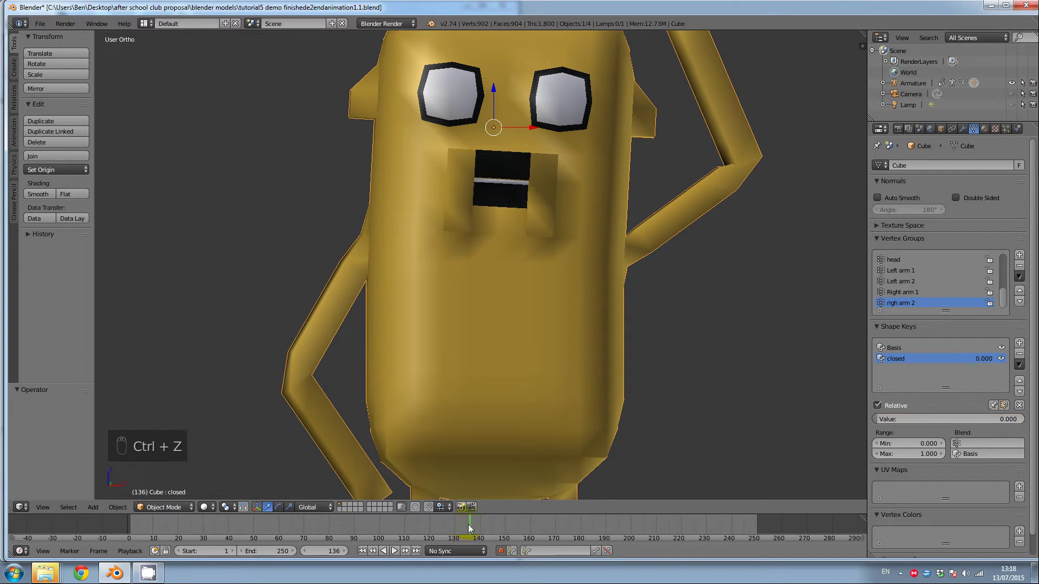
pyautogui.click(362, 551)
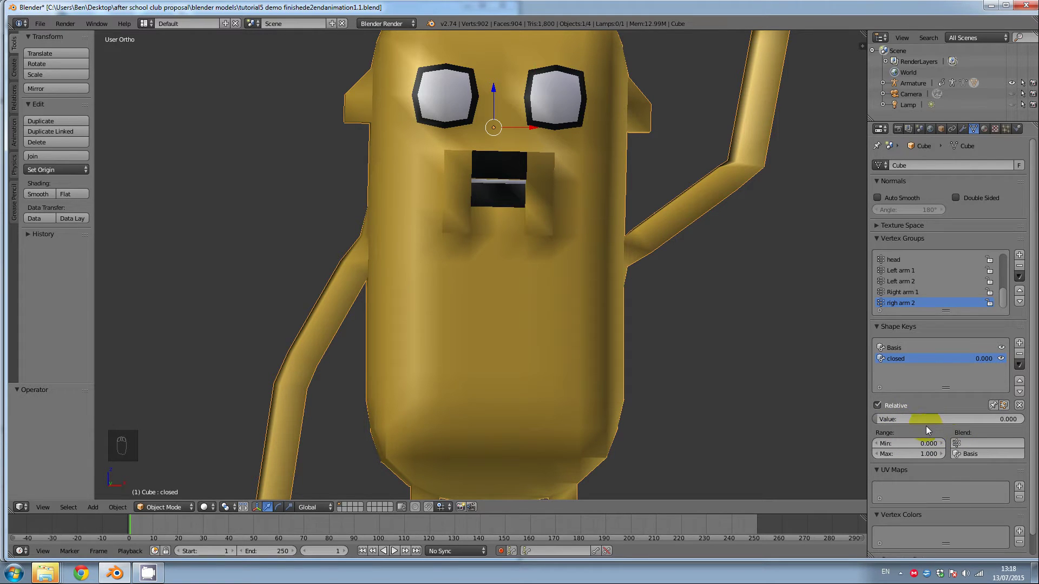
pyautogui.press('i')
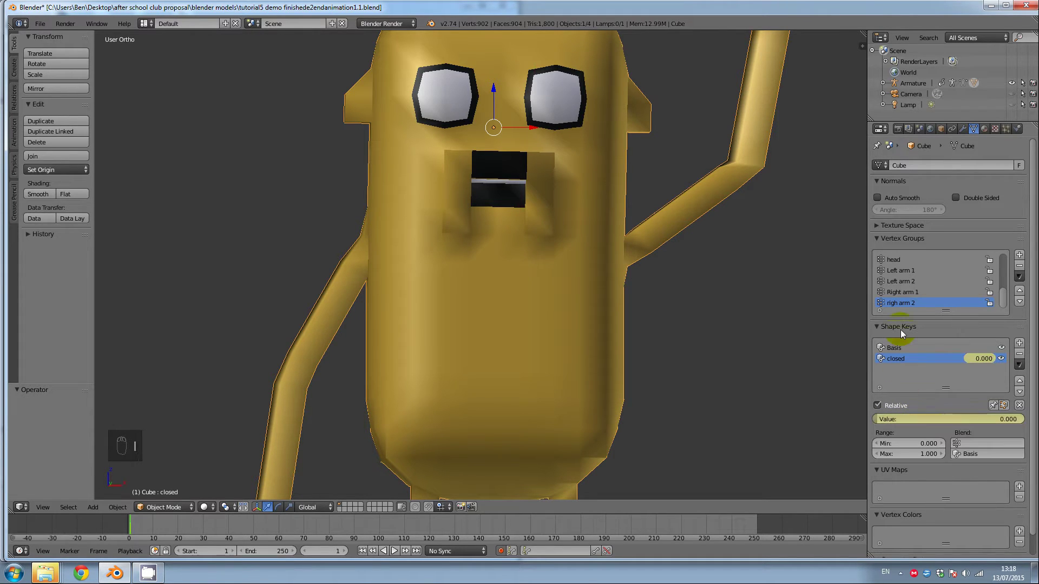
# Split the 3D view and turn the right half into a Graph Editor.
pyautogui.click(865, 36)
pyautogui.moveTo(864, 37); pyautogui.dragTo(621, 37)
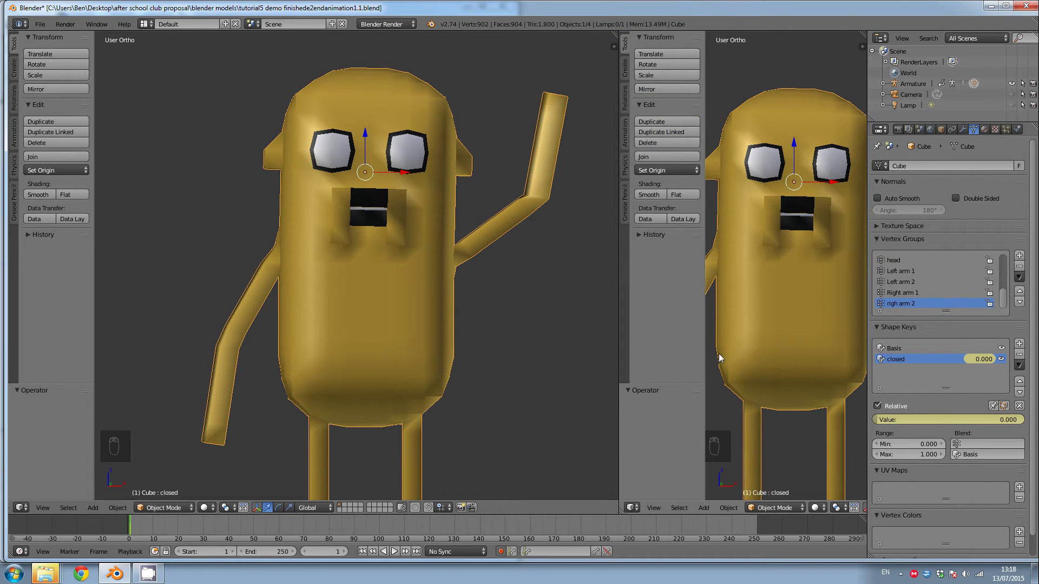
pyautogui.click(632, 507)
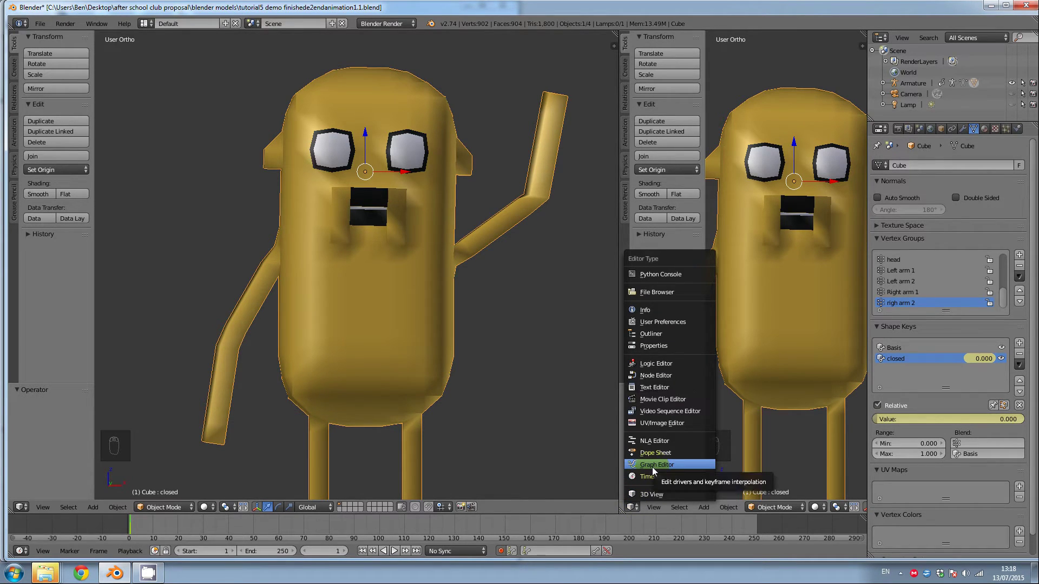
pyautogui.click(633, 507)
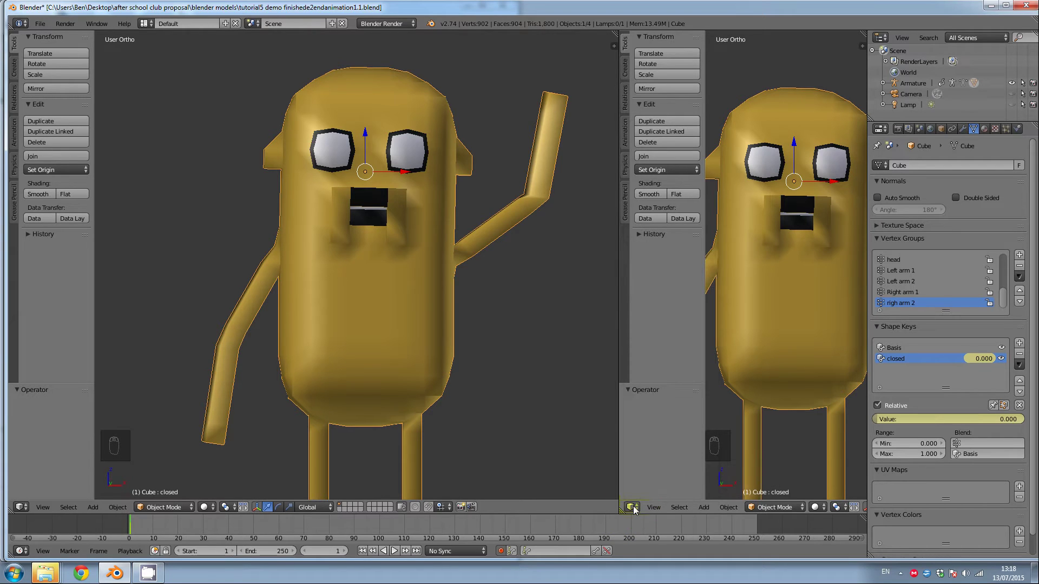
pyautogui.click(632, 507)
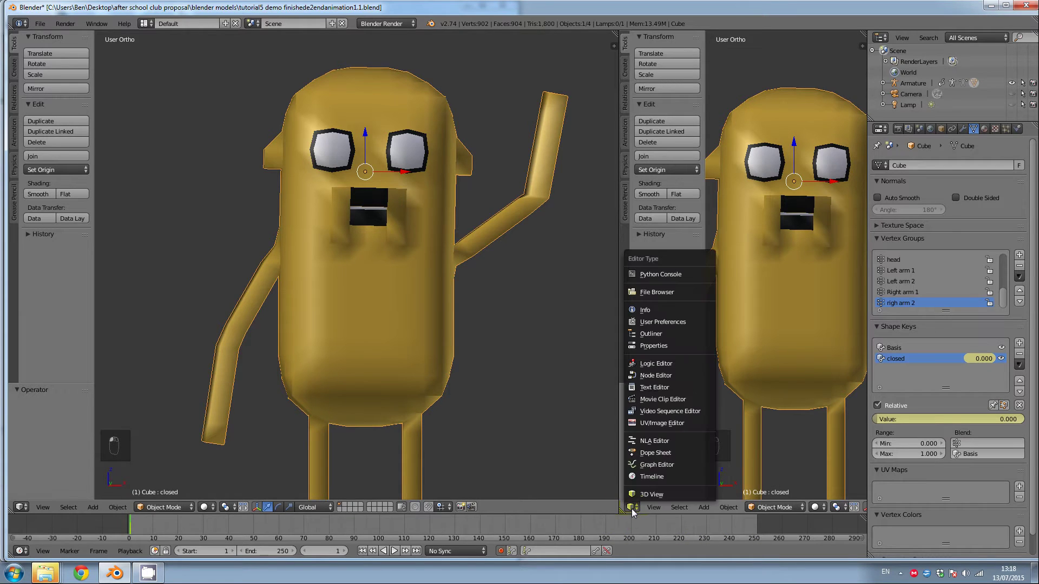
pyautogui.click(653, 463)
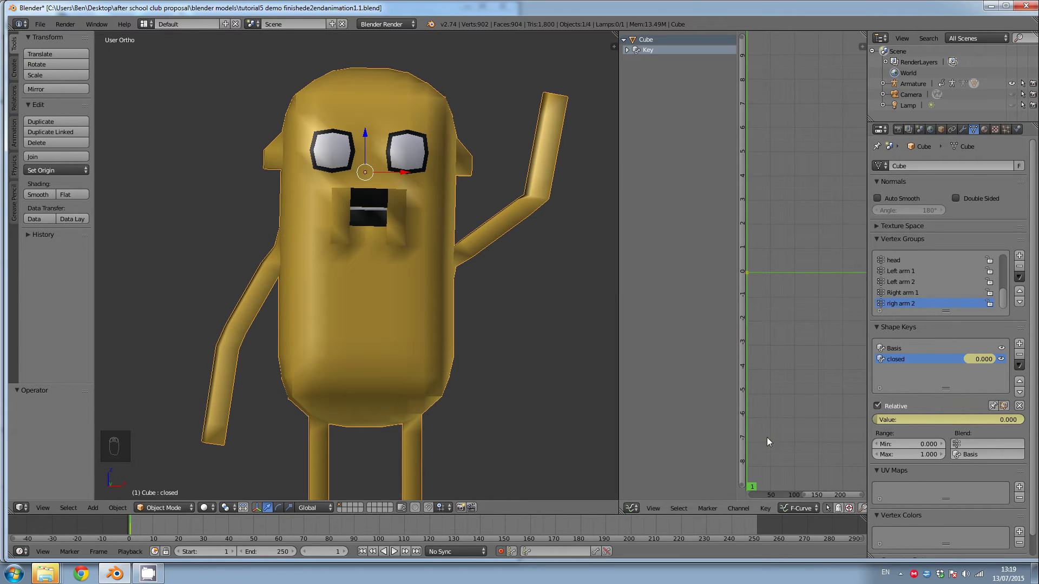
# Expand the Key channel to show the Value (closed) curve.
pyautogui.click(767, 508)
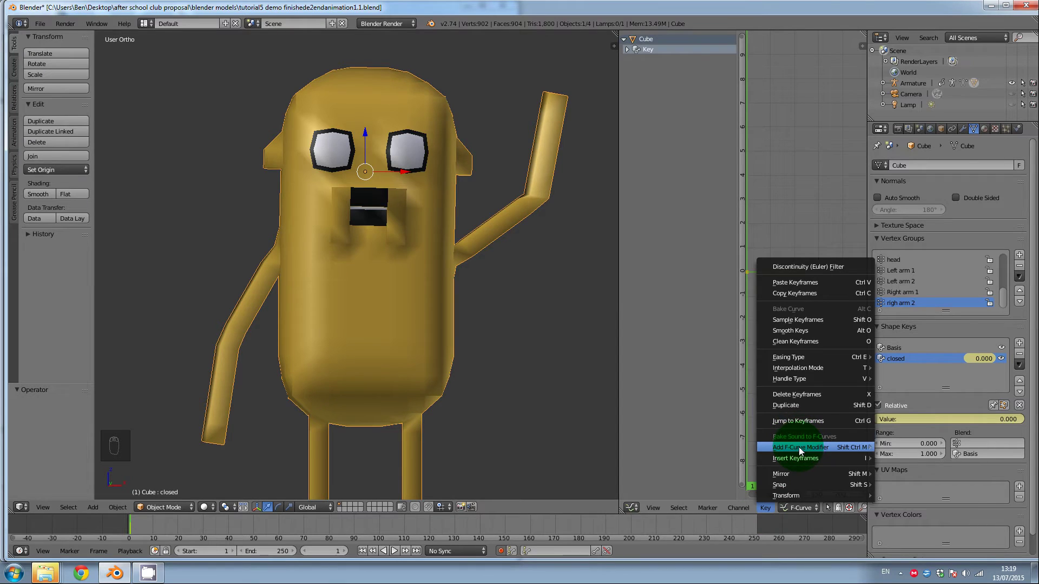
pyautogui.moveTo(799, 447)
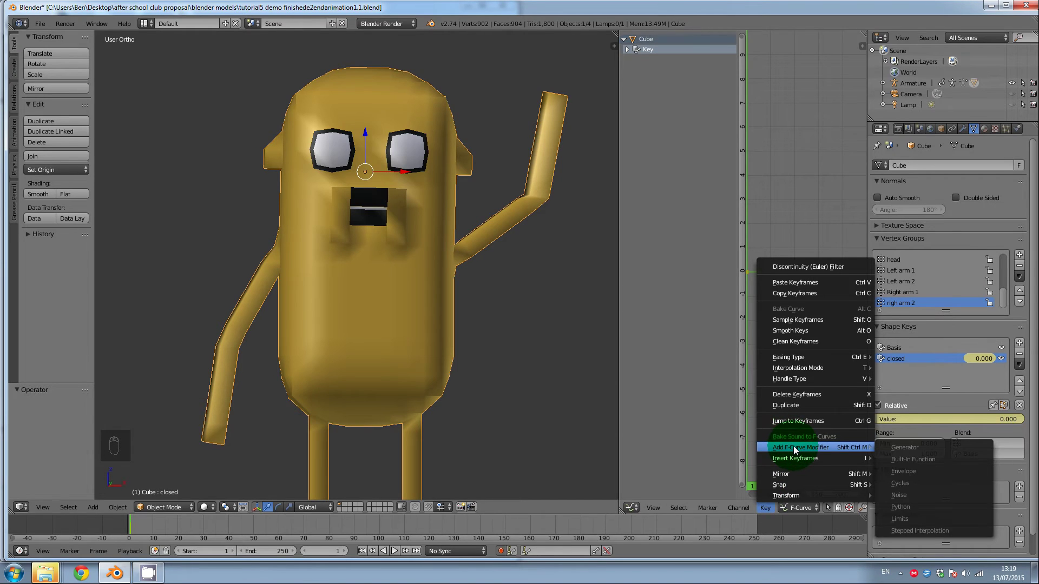
pyautogui.click(627, 49)
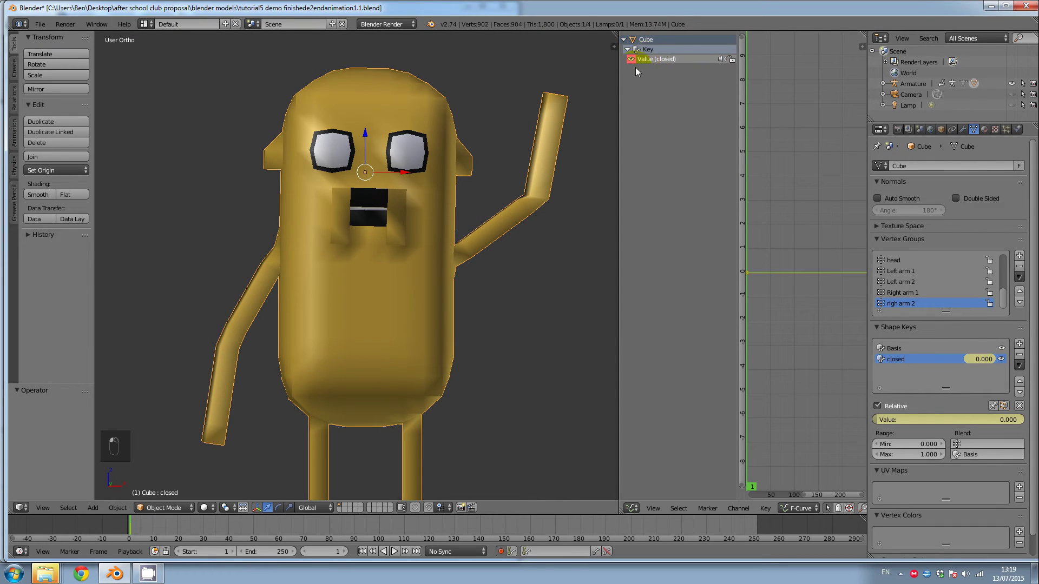
# Bake Jake's perfect sandwich.wav from the audio folder into the closed curve.
pyautogui.click(760, 502)
pyautogui.moveTo(785, 447)
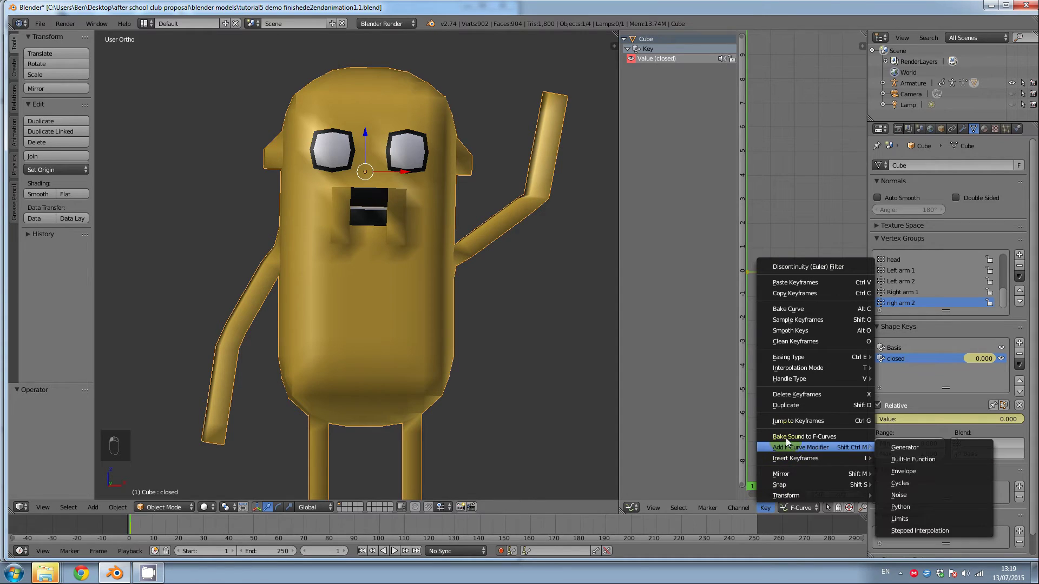
pyautogui.click(785, 438)
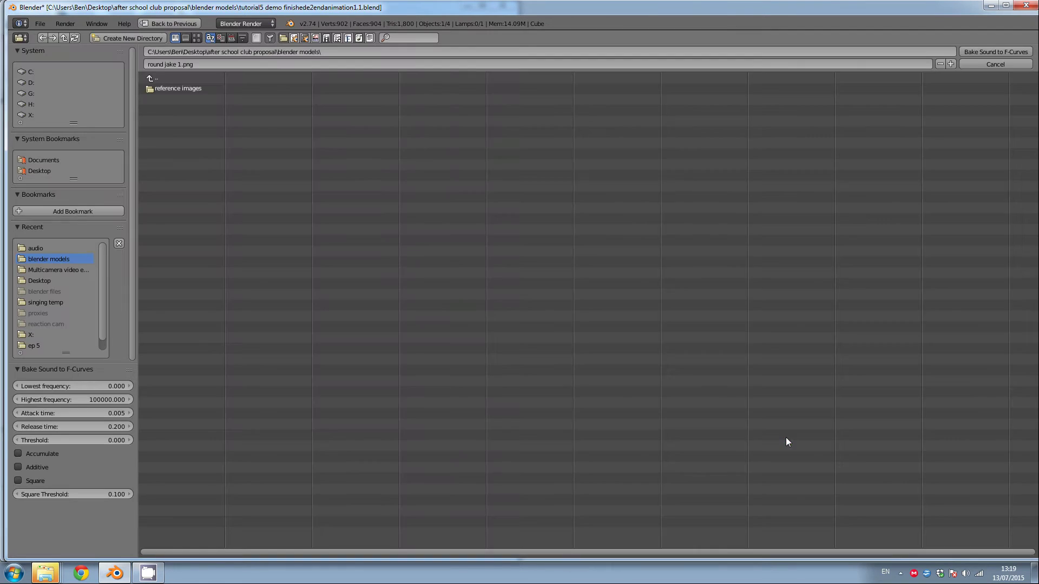
pyautogui.click(155, 79)
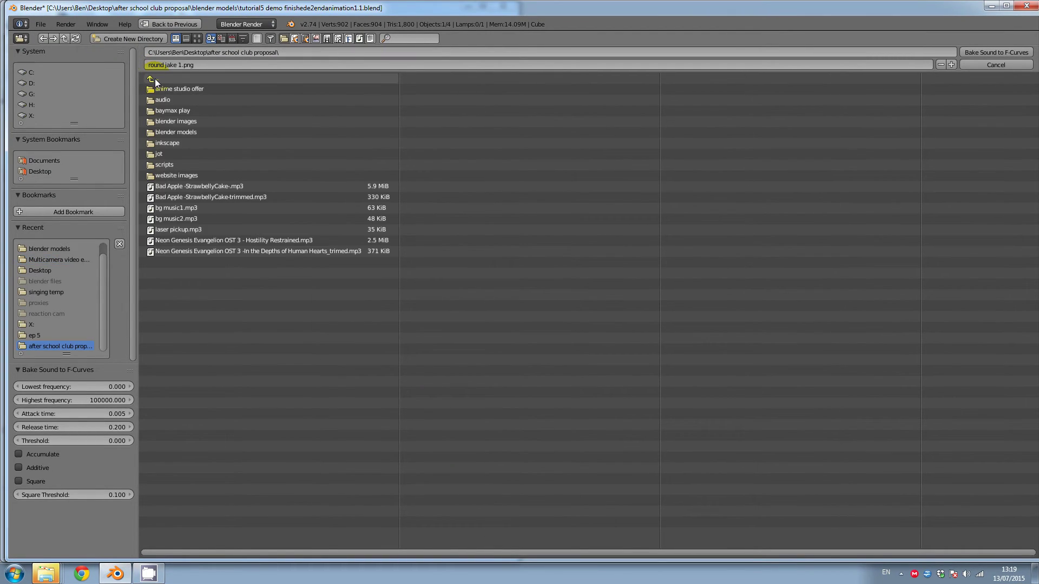
pyautogui.click(161, 102)
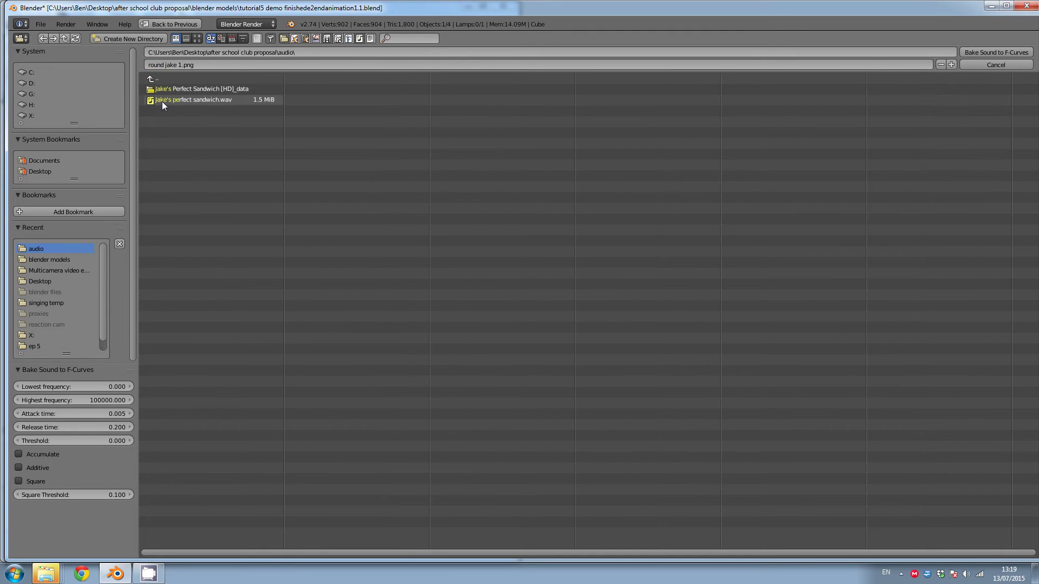
pyautogui.click(170, 100)
pyautogui.click(1016, 53)
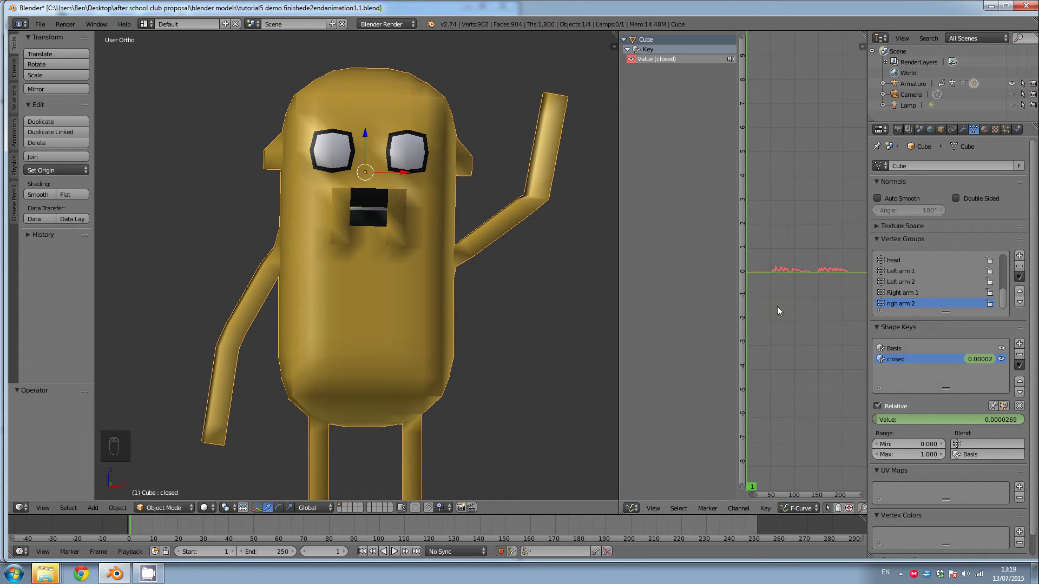
# Add an Envelope modifier to the baked closed curve and set its Min to 0.
pyautogui.press('n')
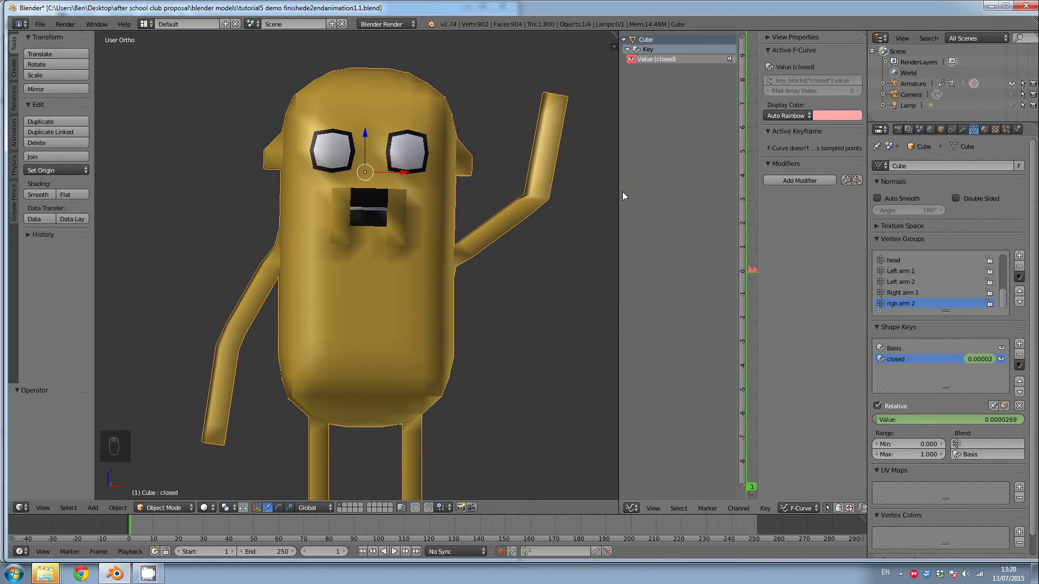
pyautogui.moveTo(620, 193); pyautogui.dragTo(529, 197)
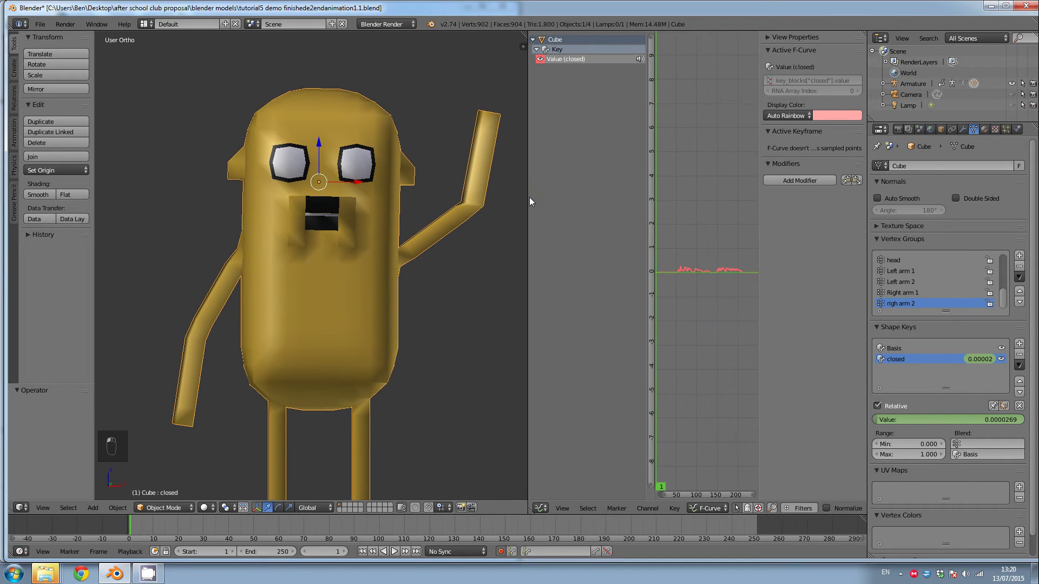
pyautogui.click(820, 183)
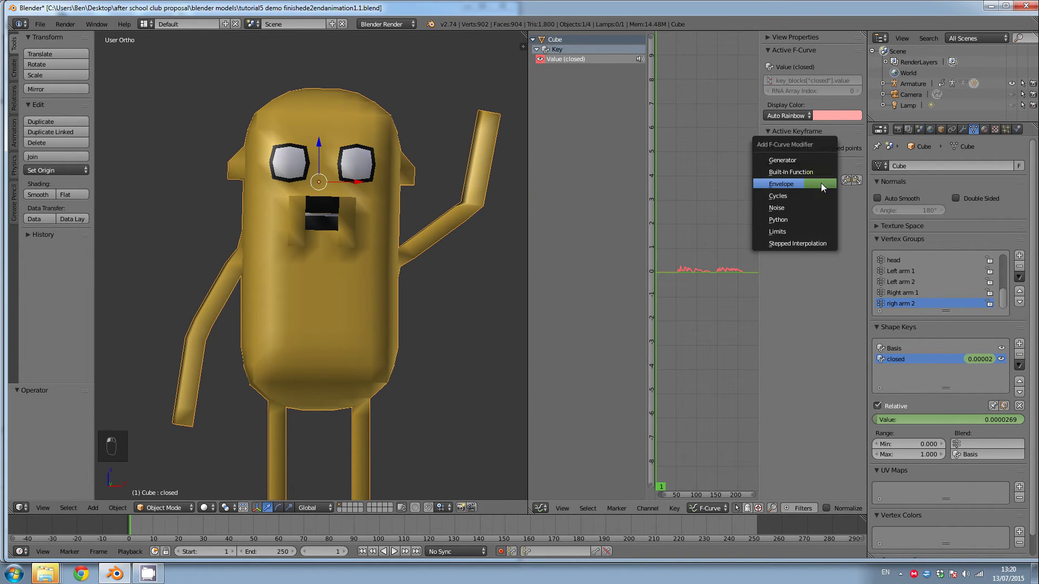
pyautogui.click(783, 184)
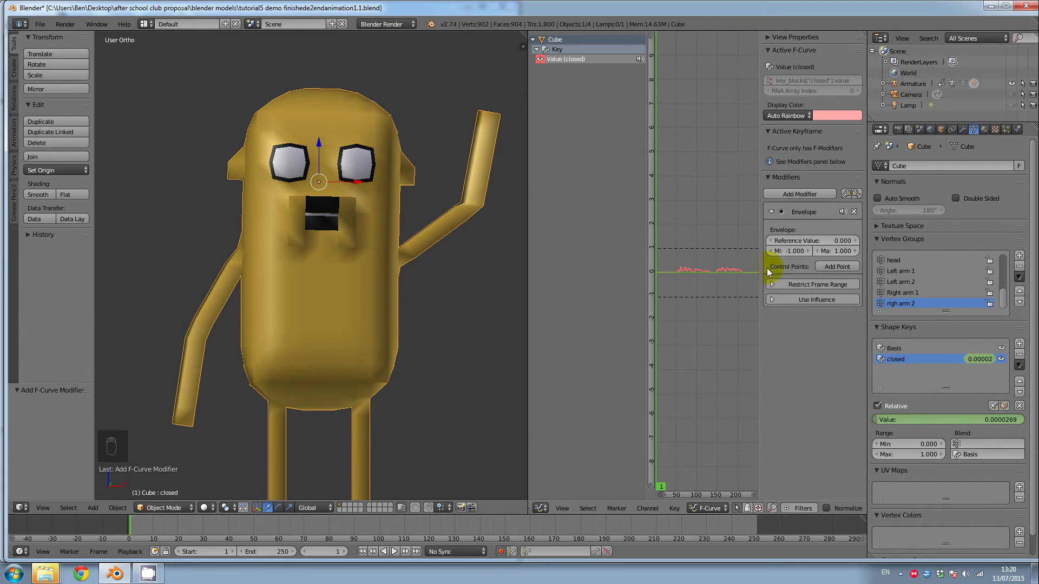
pyautogui.click(794, 251)
pyautogui.write('0')
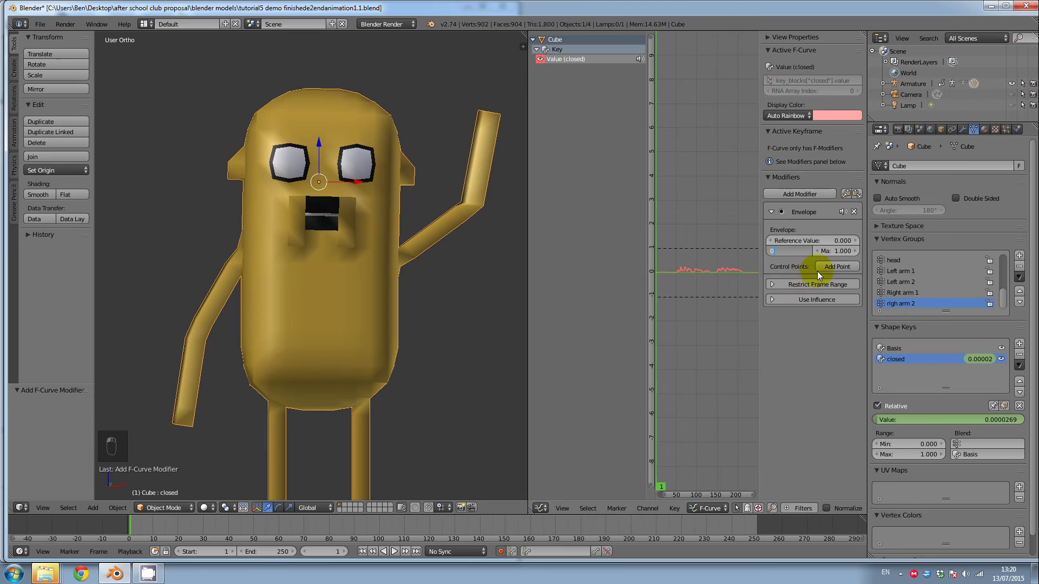
pyautogui.click(846, 255)
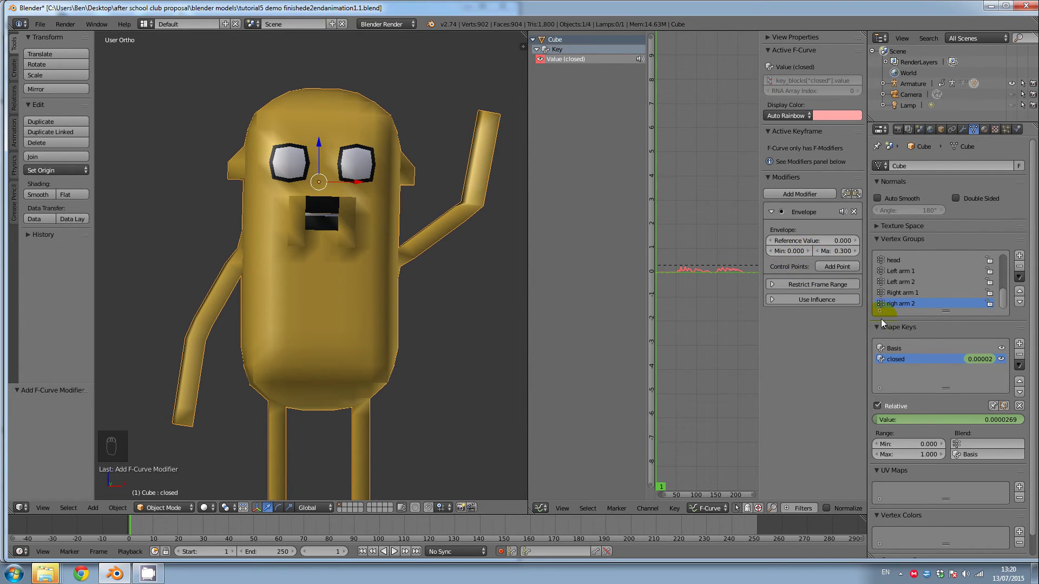
# Add an envelope control point, preview the mouth animation, then rewind to the start.
pyautogui.click(837, 266)
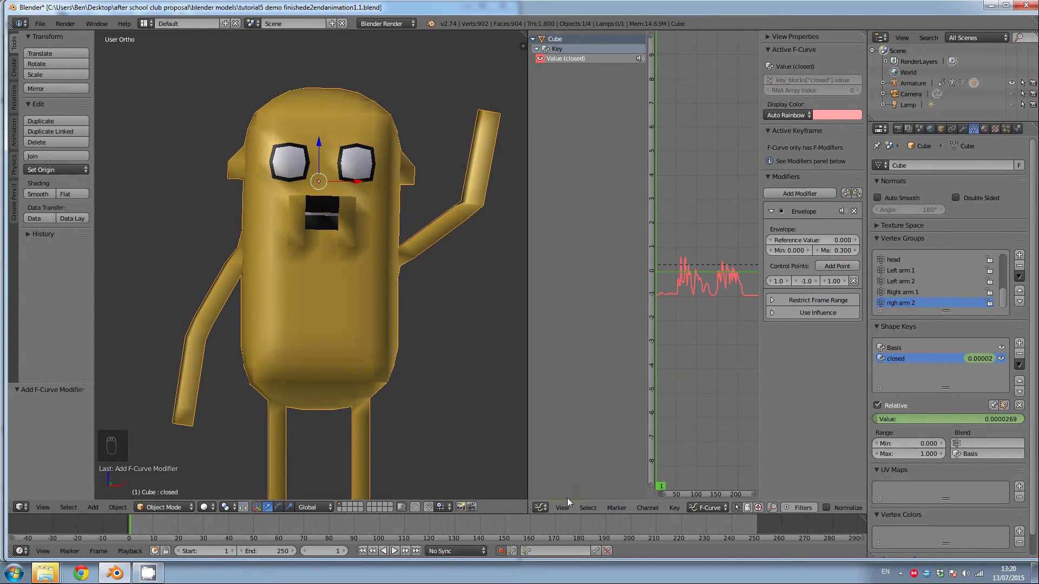
pyautogui.click(395, 551)
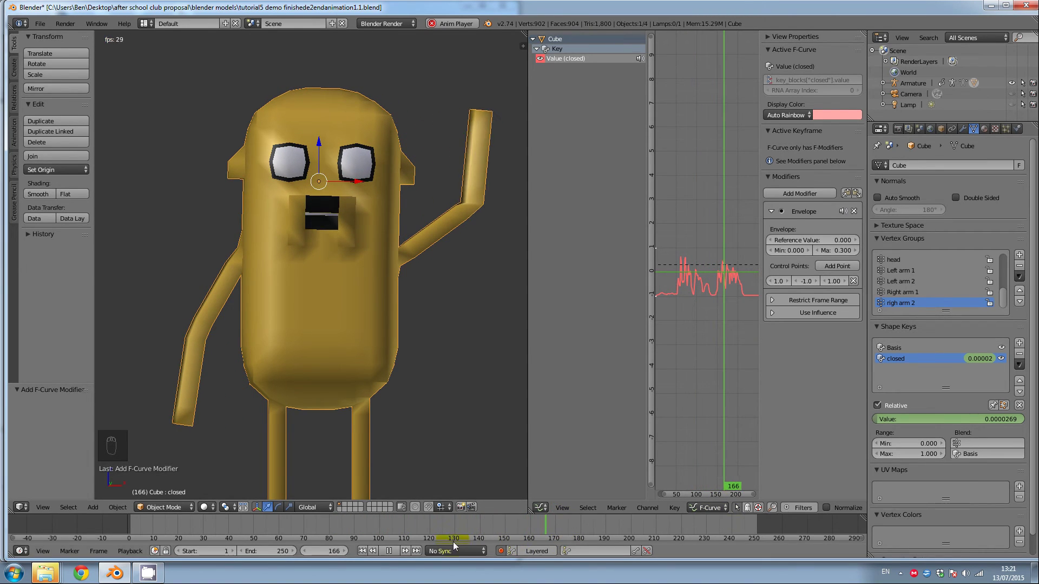
pyautogui.click(389, 551)
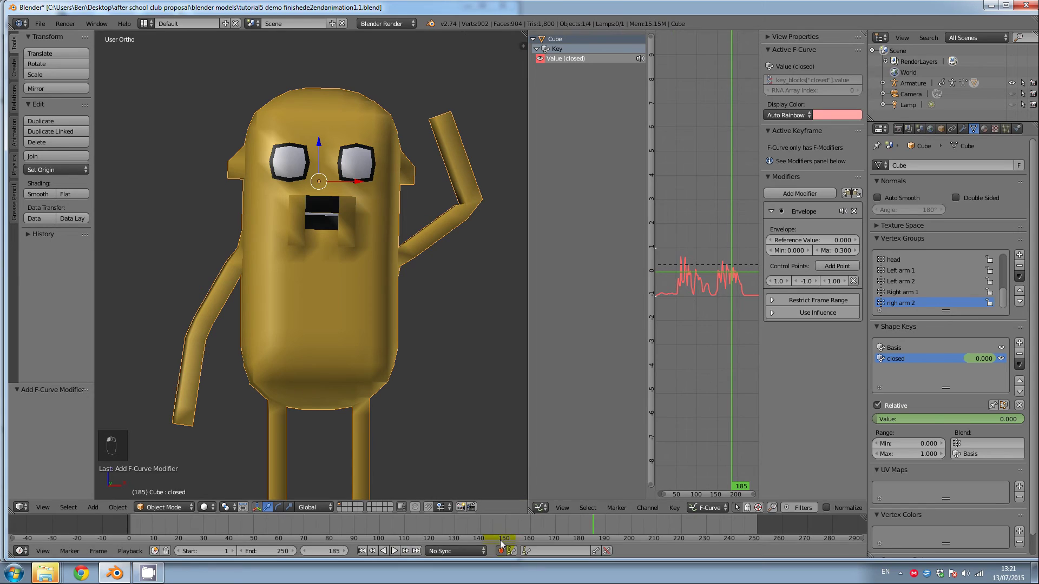
pyautogui.click(362, 551)
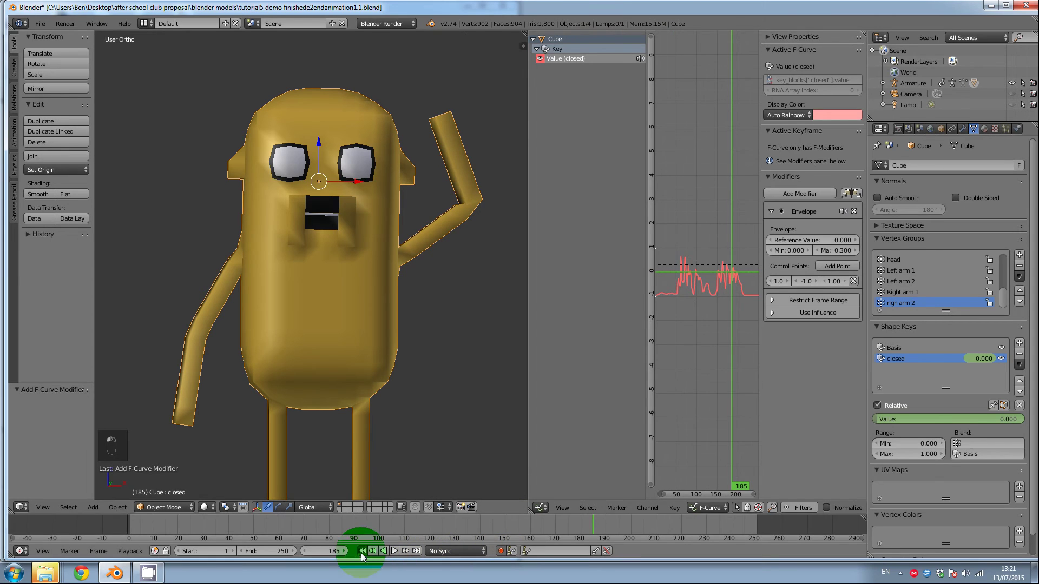
# Replace the envelope point after setting Min to 0.300, then play the lip-sync animation.
pyautogui.click(854, 281)
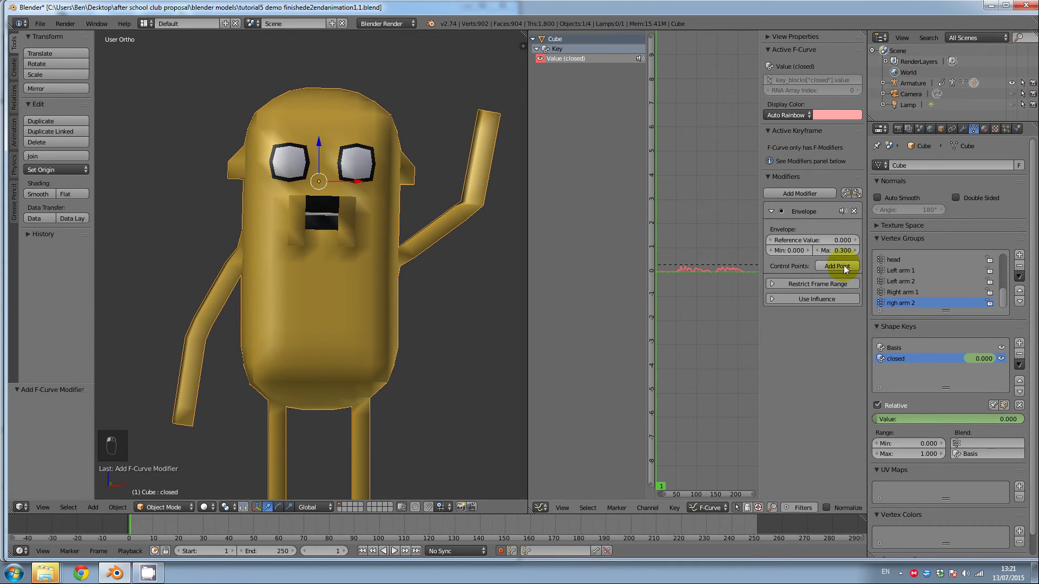
pyautogui.click(797, 251)
pyautogui.click(832, 267)
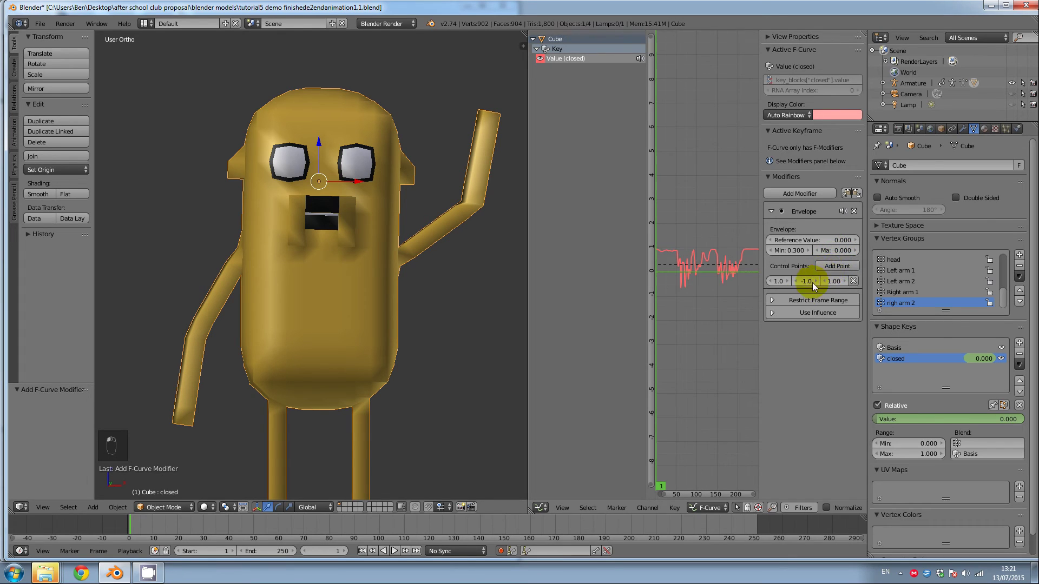
pyautogui.click(397, 551)
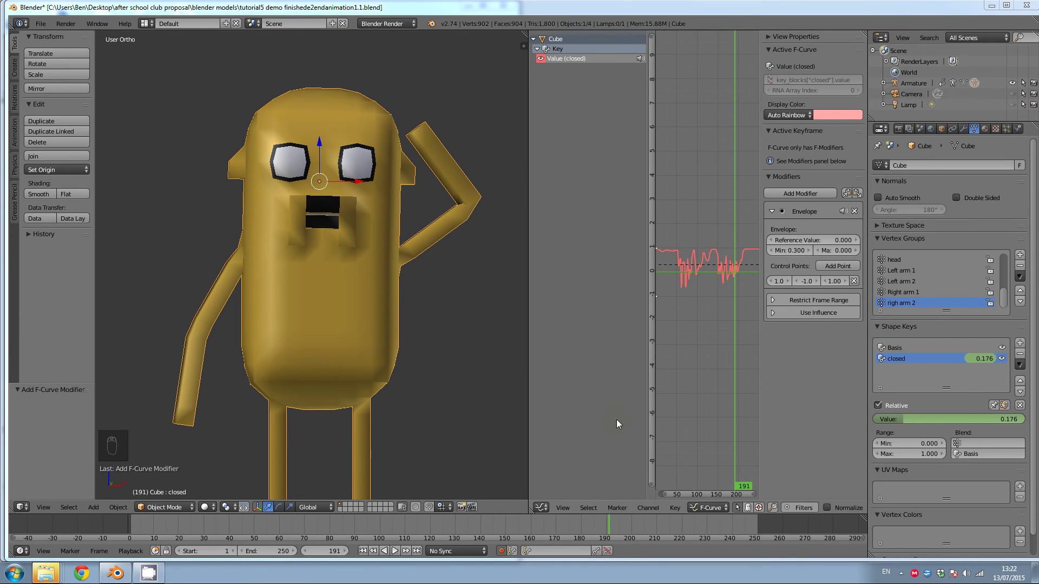
# Turn the Graph Editor area into a Video Sequence Editor and rewind to frame 1.
pyautogui.click(538, 509)
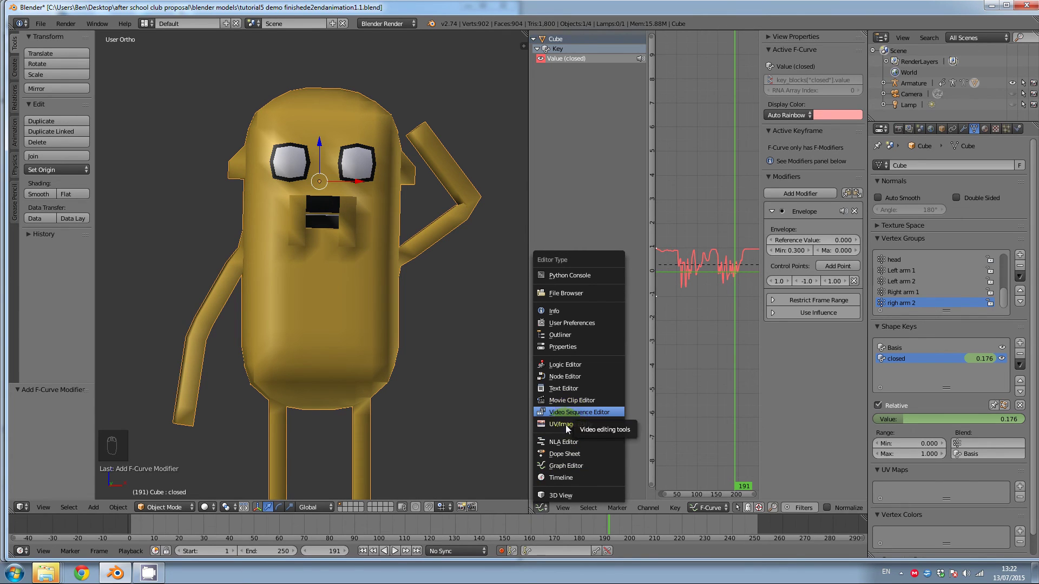
pyautogui.click(538, 508)
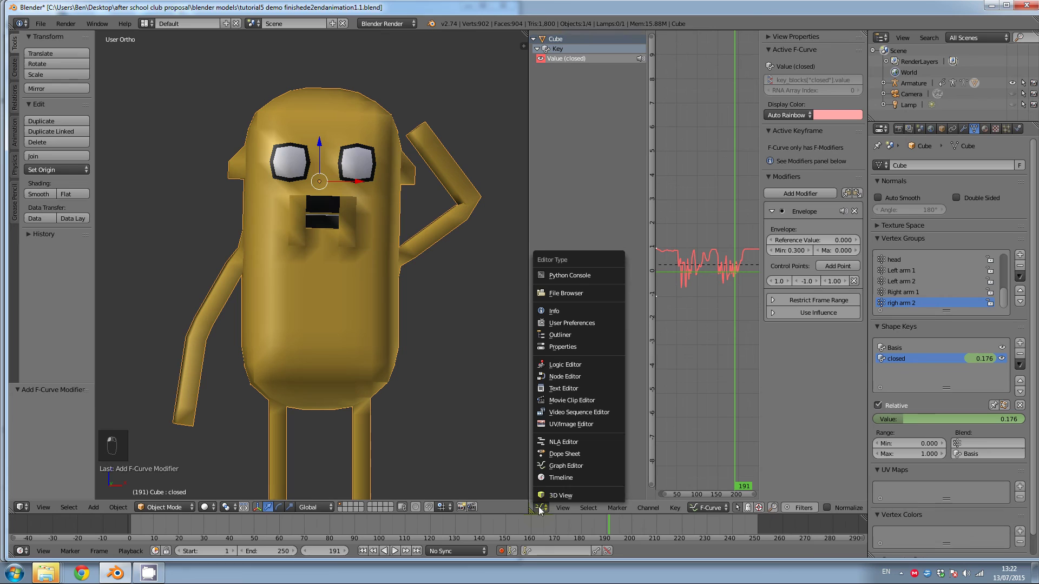
pyautogui.click(551, 412)
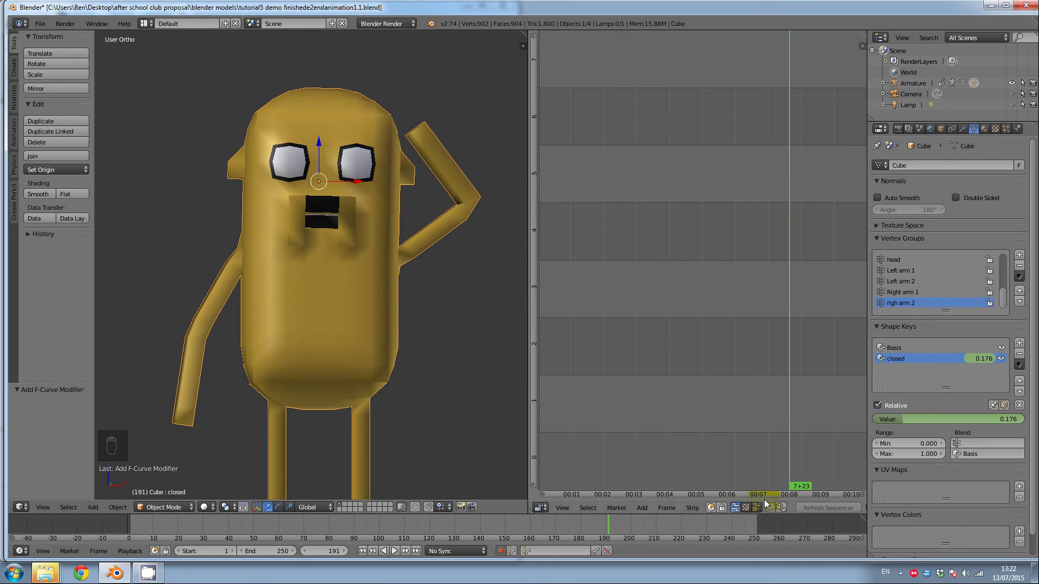
pyautogui.click(363, 552)
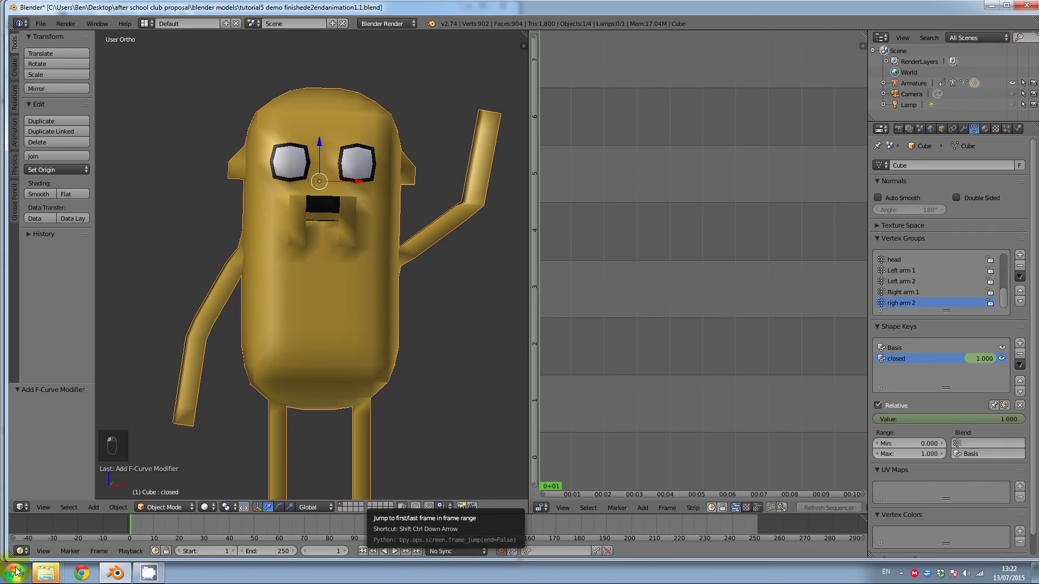
# Drag Jake's perfect sandwich.wav from the audio folder into the sequencer as a sound strip.
pyautogui.moveTo(40, 574)
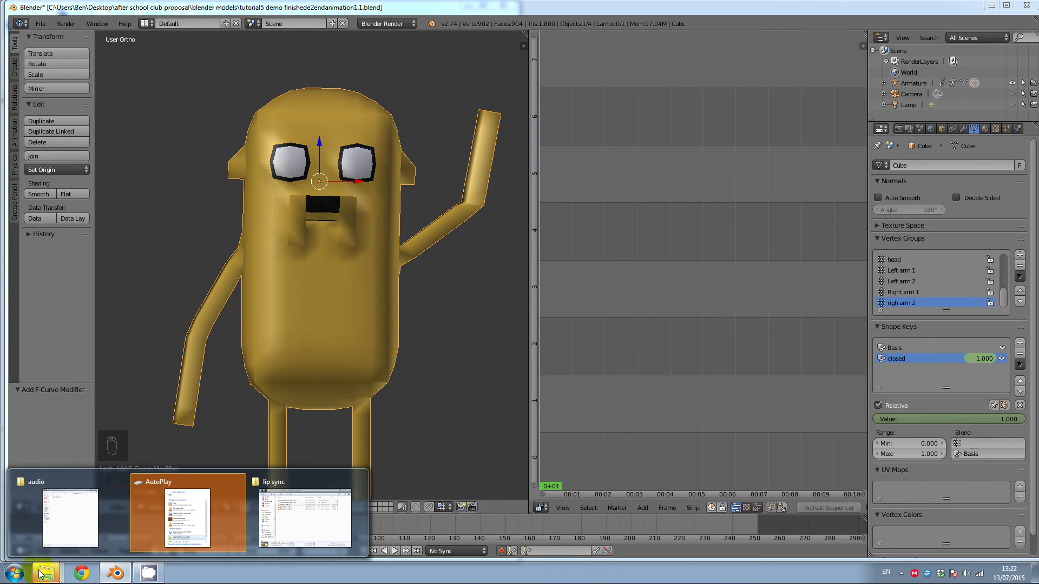
pyautogui.click(59, 479)
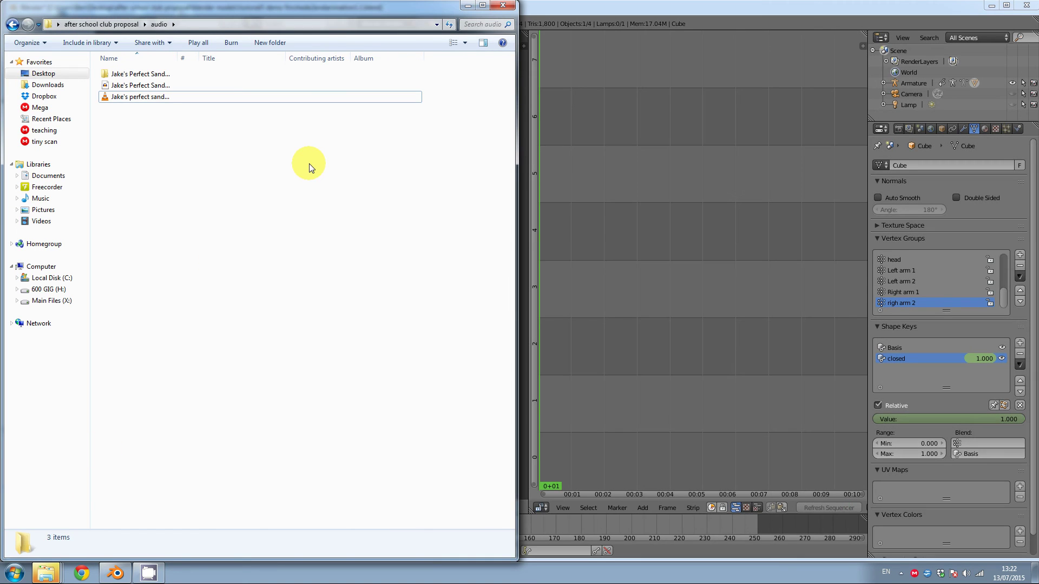
pyautogui.click(149, 99)
pyautogui.moveTo(128, 104); pyautogui.dragTo(328, 157)
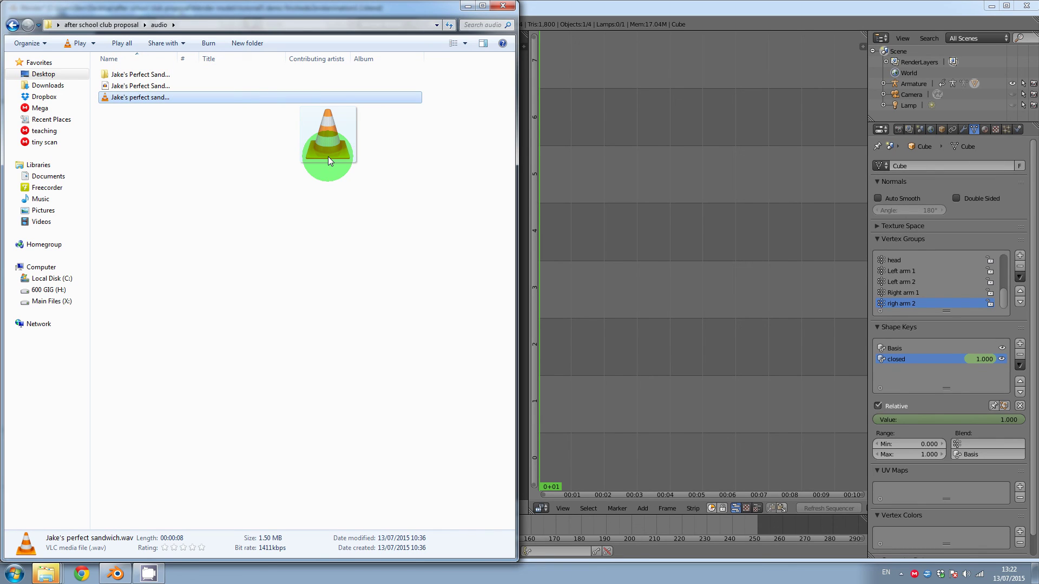
pyautogui.moveTo(328, 157); pyautogui.dragTo(668, 263)
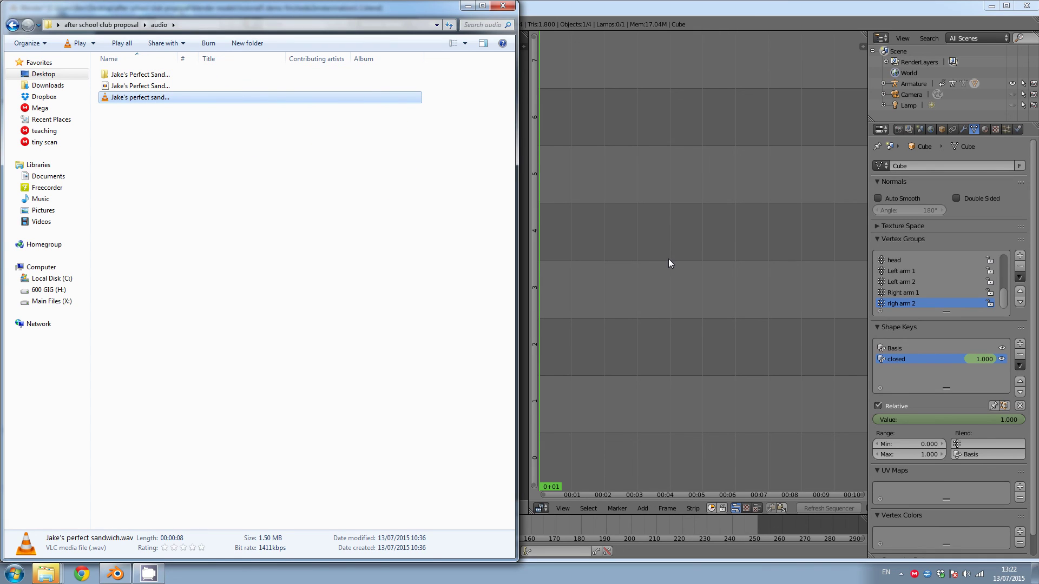
pyautogui.moveTo(650, 328); pyautogui.dragTo(649, 328)
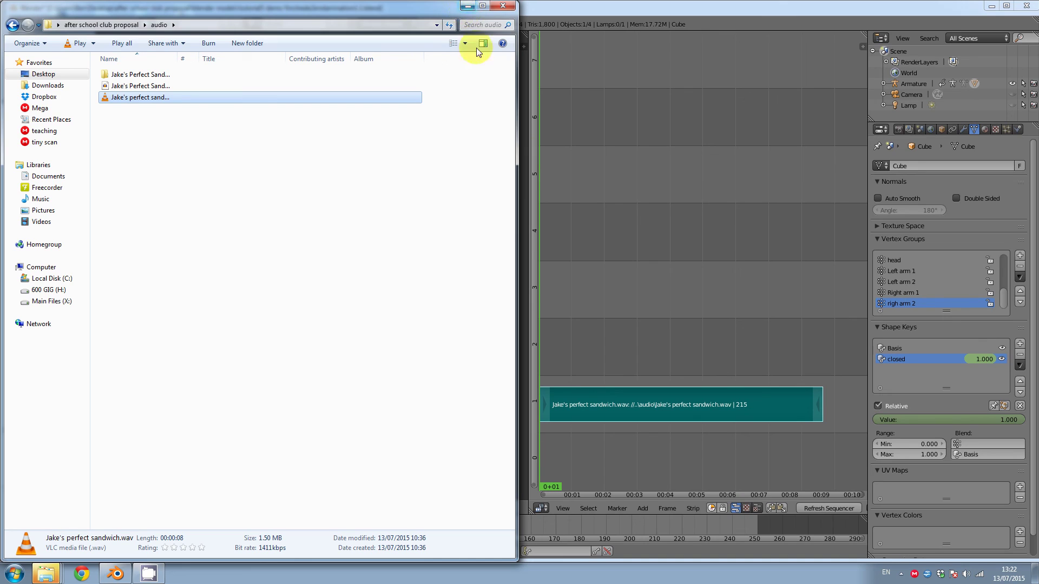
# Minimize Explorer and play the animation with the sandwich.wav soundtrack.
pyautogui.click(467, 6)
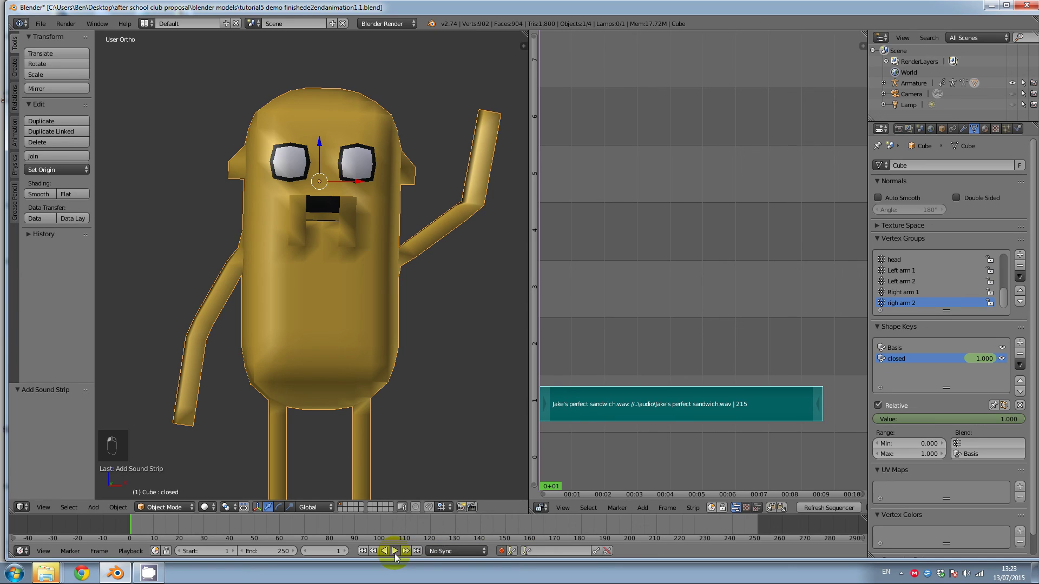
pyautogui.click(394, 552)
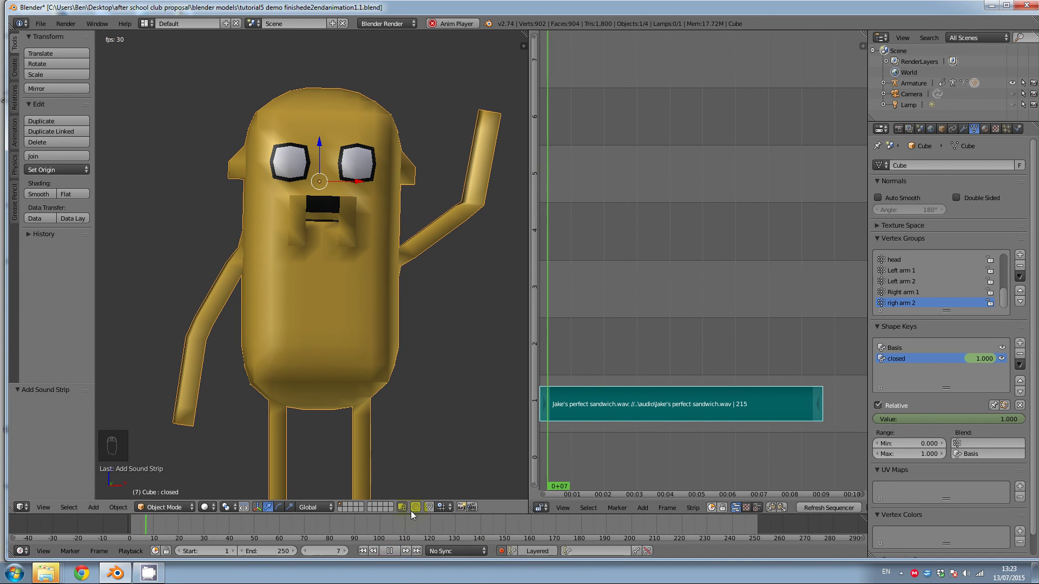